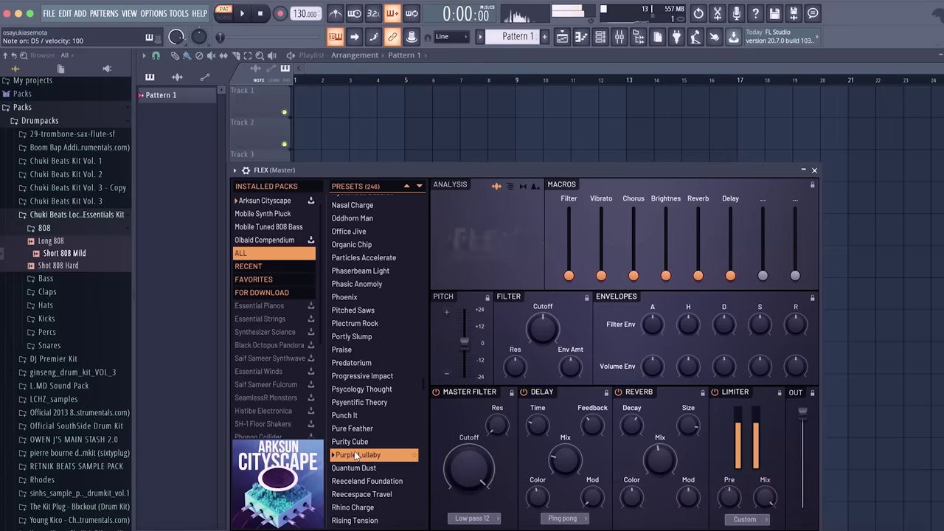
Set the project tempo to 140 and open the FLEX channel's piano roll
scroll(357, 451, down, 1)
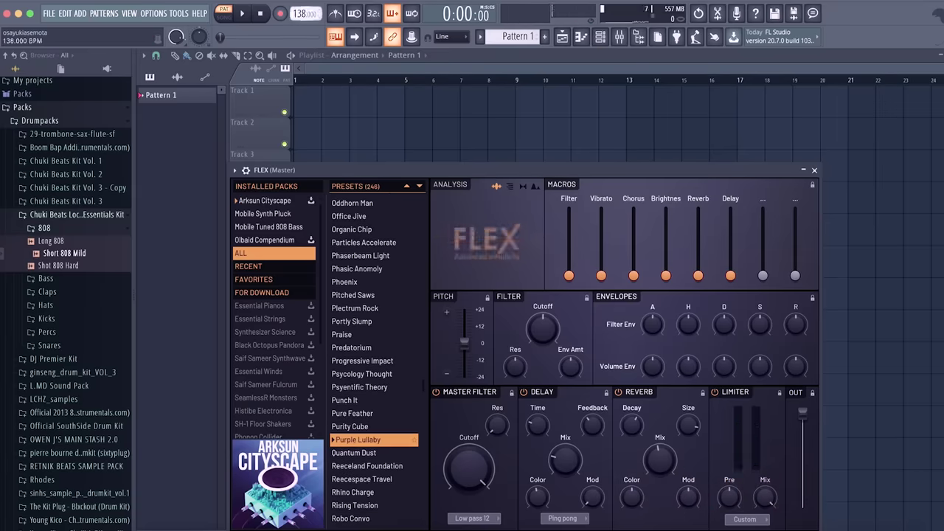
click(602, 38)
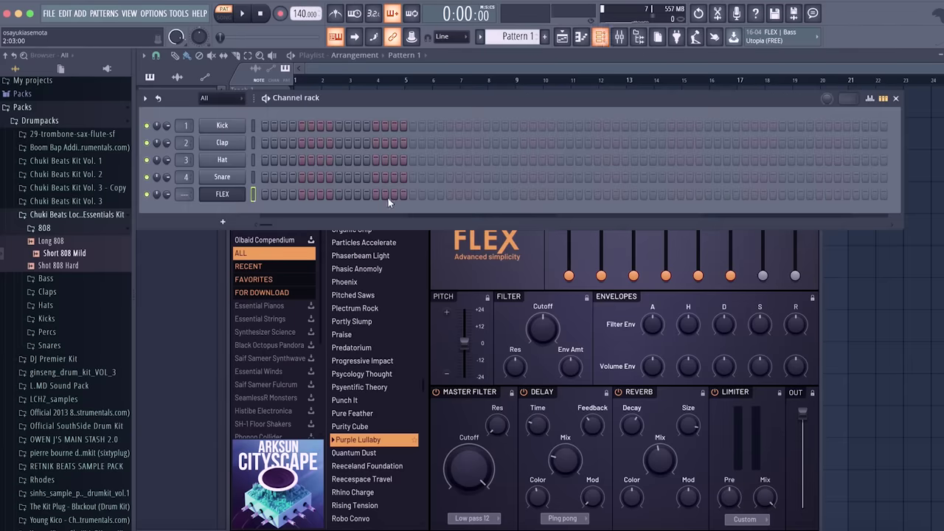
right_click(239, 195)
click(265, 194)
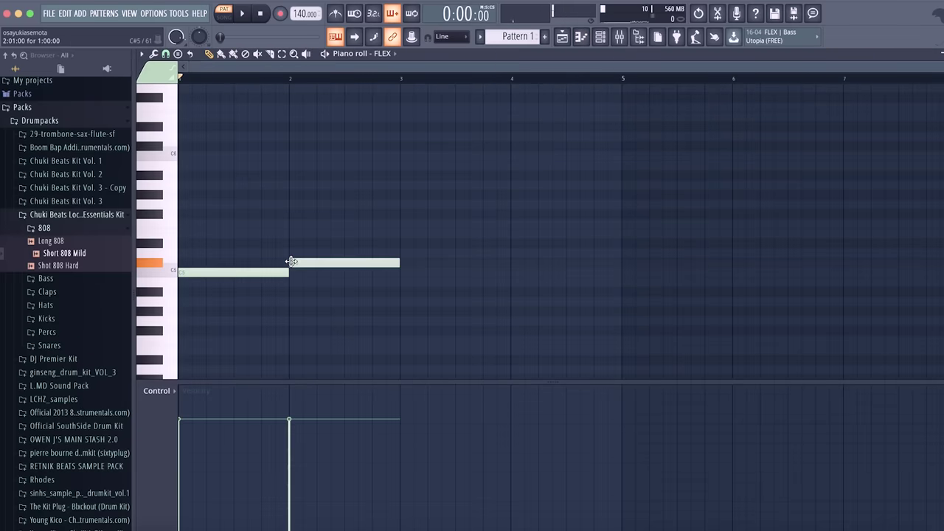
Fill bars 1 to 4 with alternating one-bar C5 and C#5 notes and add a half-bar G5 ending bar 4
click(405, 273)
click(511, 264)
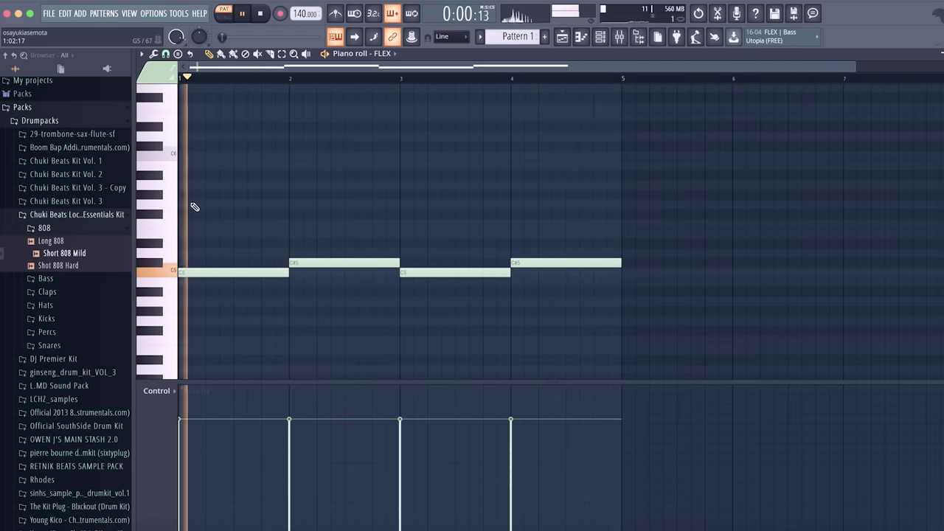
click(567, 205)
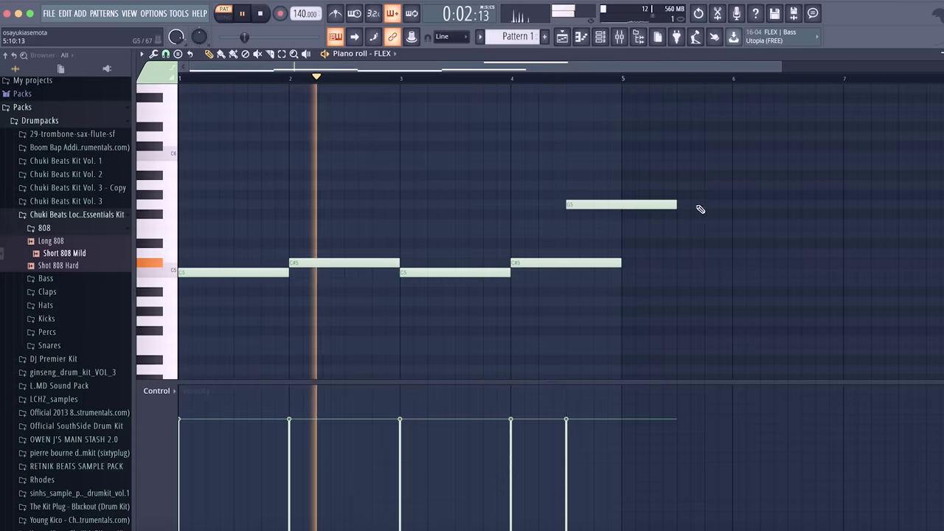
drag(676, 205, 623, 203)
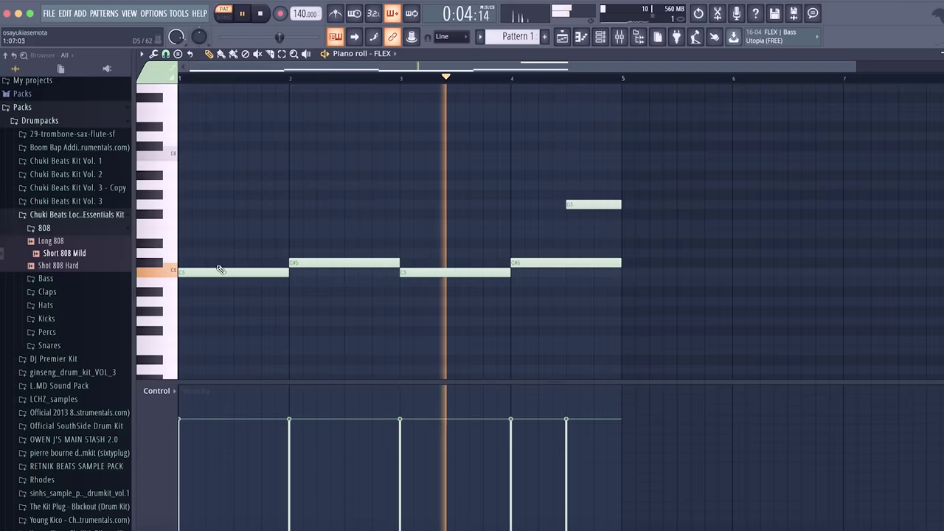
Add one-beat melody notes: C6 at the start of bar 1, G#5 on its beat 4, and G5 at bar 2
scroll(189, 307, down, 1)
scroll(198, 191, up, 1)
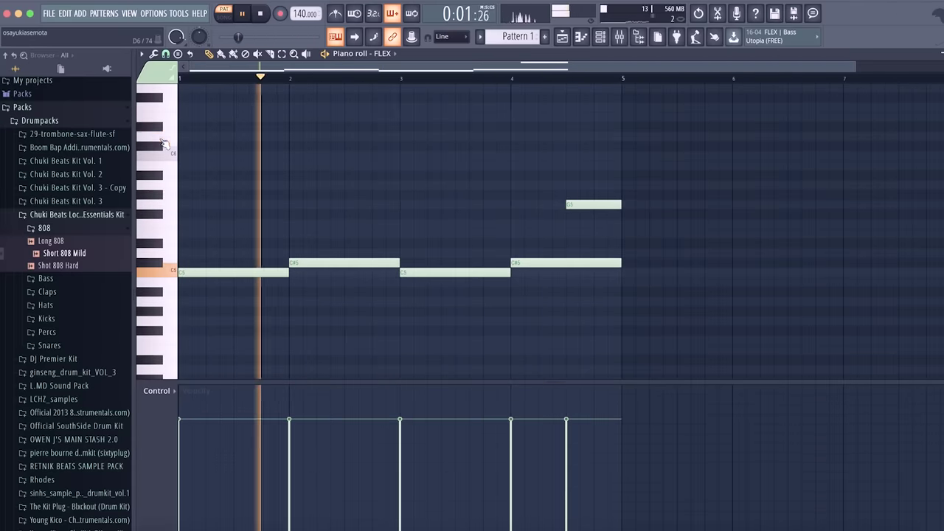
click(185, 156)
key(space)
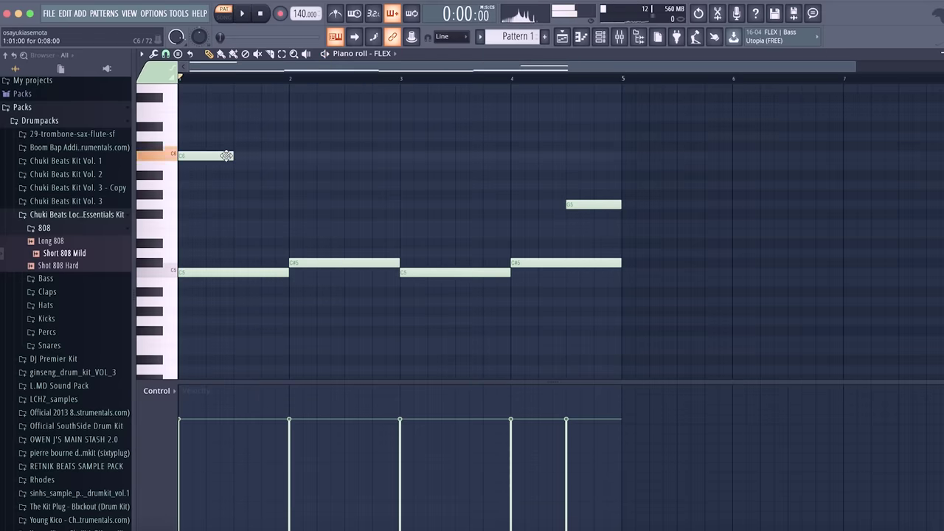
key(space)
drag(213, 155, 205, 155)
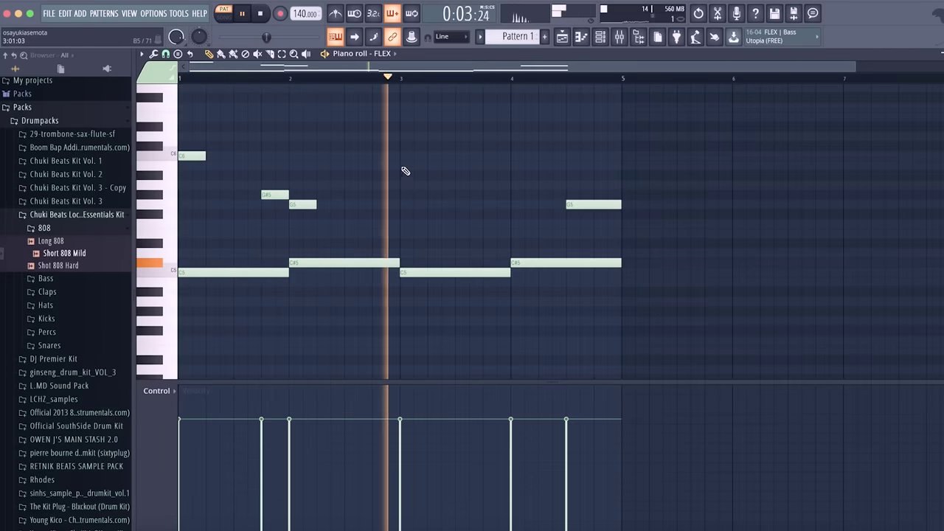
Add one-beat notes: C#6 on bar 2 beat 3, C6 at bar 3, G#5 on bar 3 beat 4, and G5 at bar 4
drag(374, 205, 402, 157)
key(space)
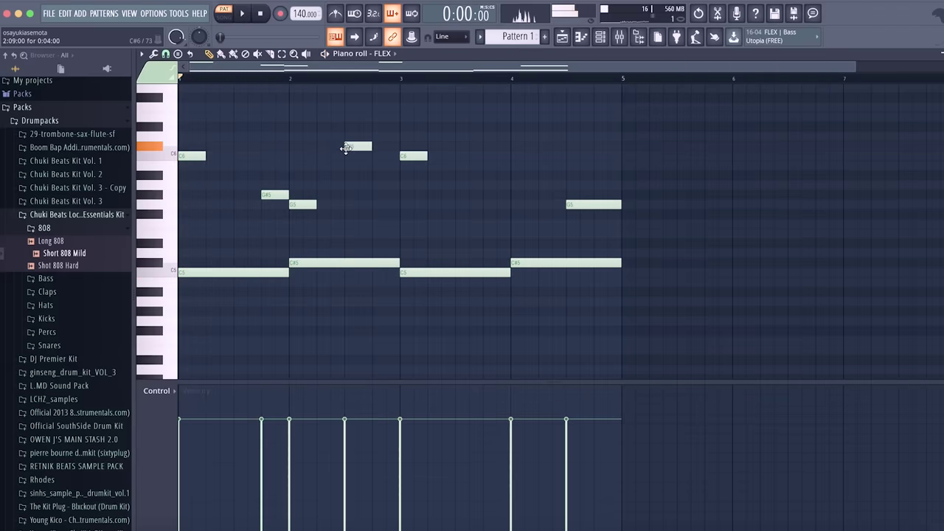
key(space)
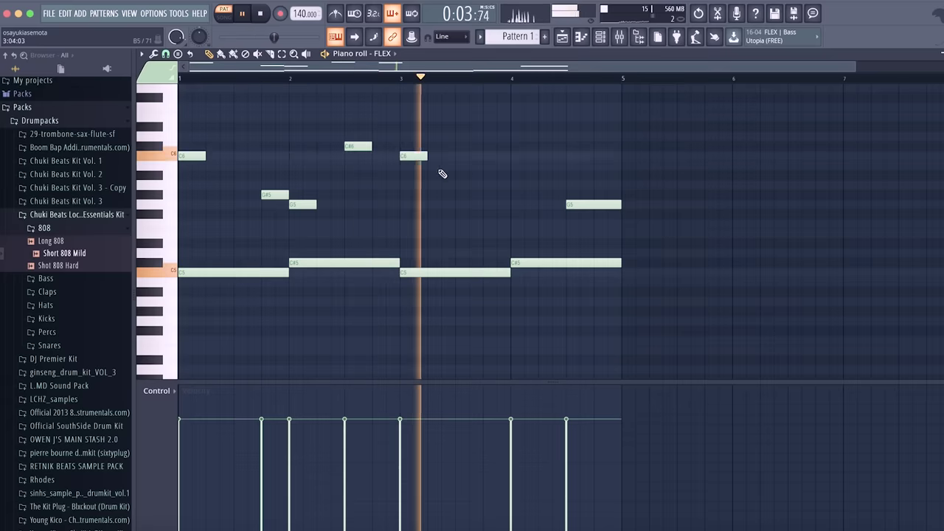
click(483, 194)
Add one-beat low notes: G4 on beat 3 of bars 1 and 3, and G#4 on beat 4 of bars 2 and 4
key(space)
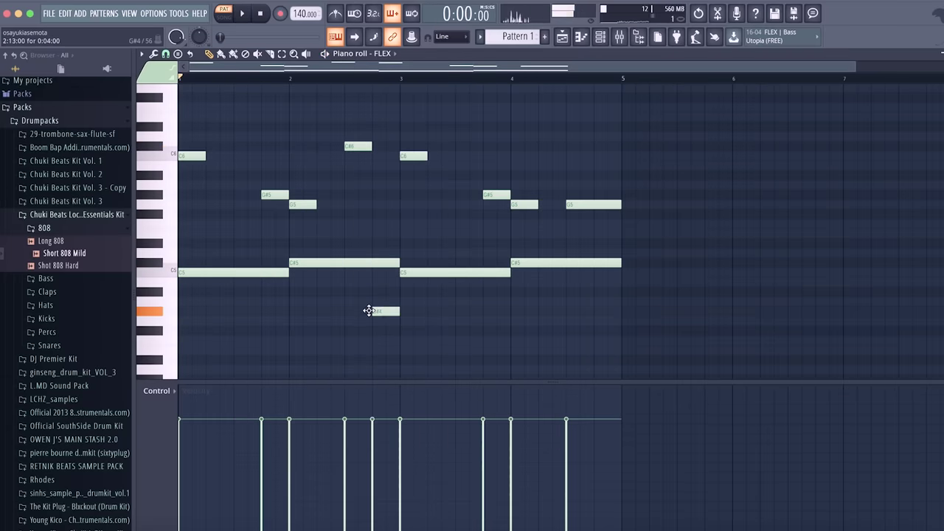
key(space)
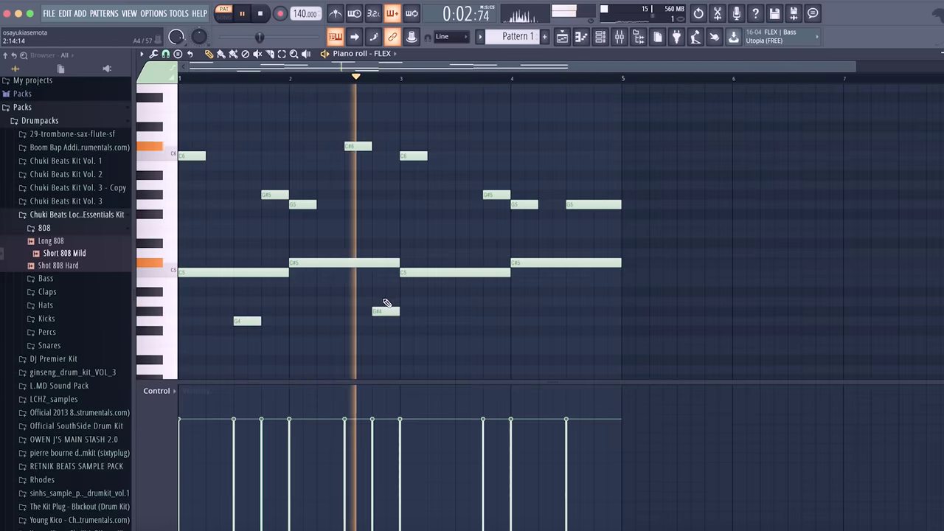
key(space)
key(space)
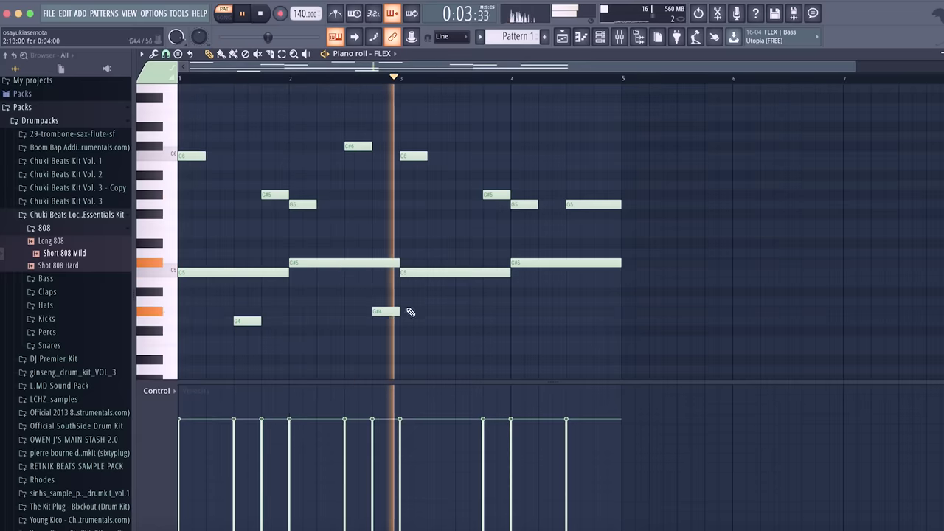
click(459, 321)
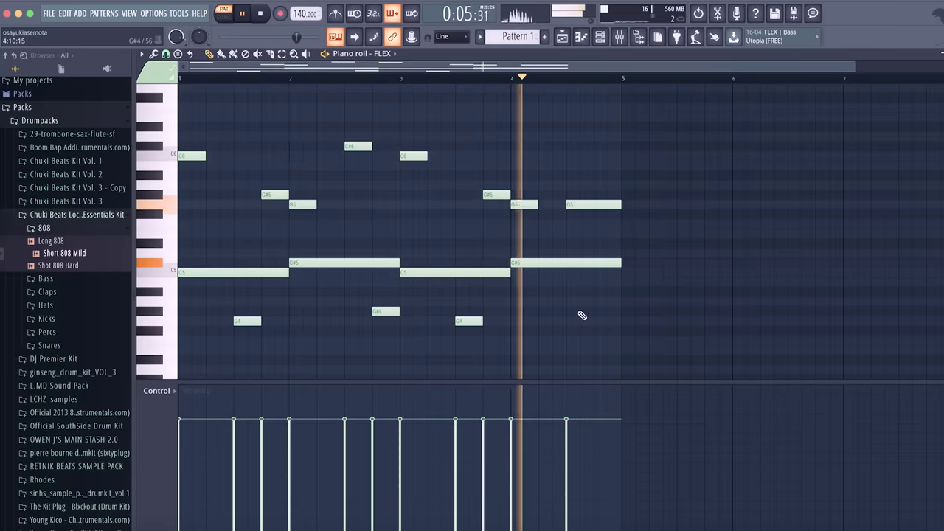
click(604, 311)
Raise the half-bar G5 note in bar 4 to C#6 and shorten it to one beat
key(space)
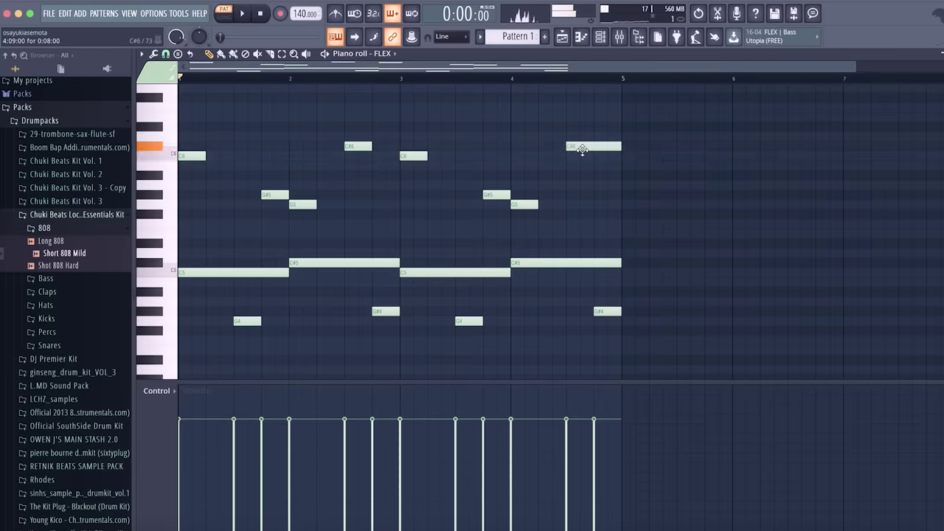
key(space)
drag(622, 146, 596, 146)
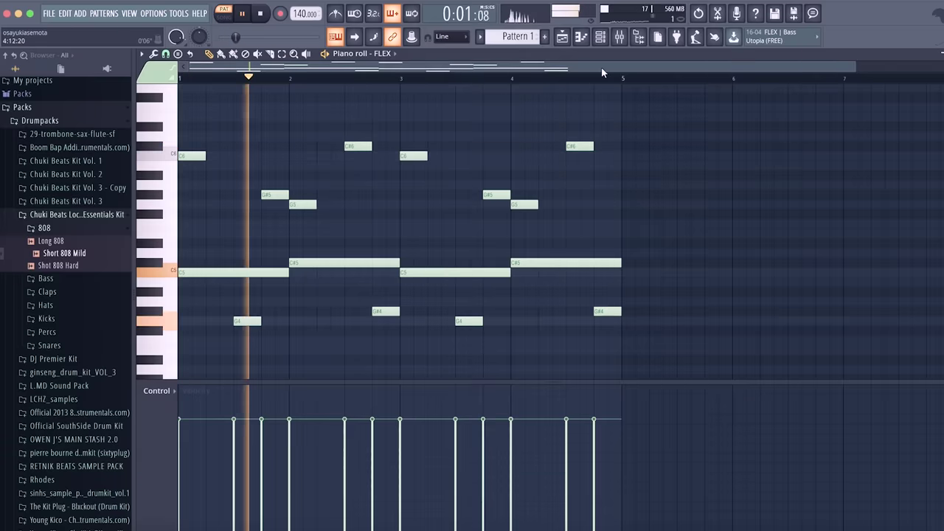
Transpose all notes of the FLEX melody up two semitones
key(ctrl+a)
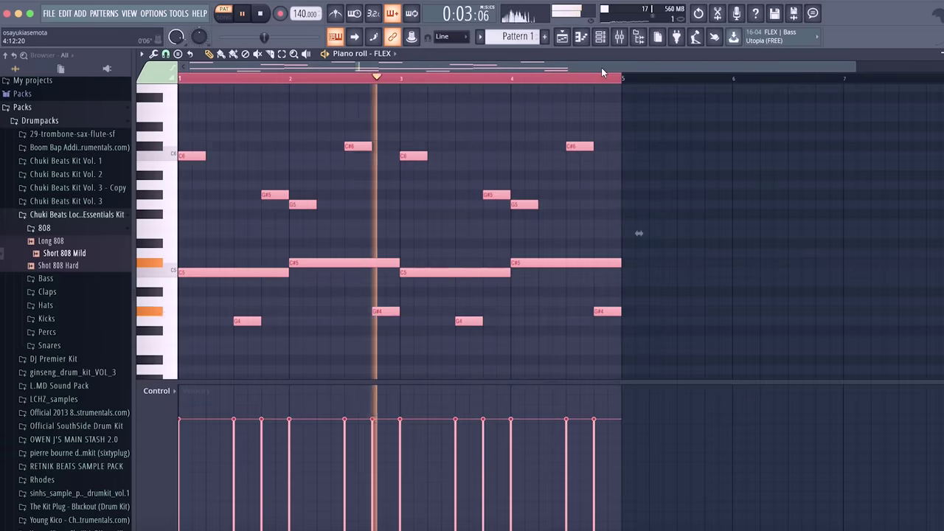
key(Up)
key(Up)
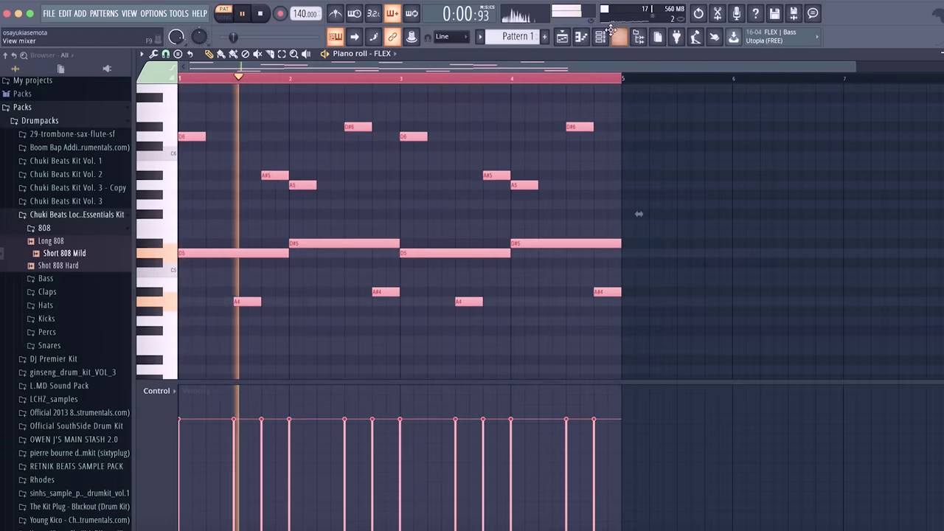
Route the FLEX channel to mixer track 5 and load Gross Beat in effect slot 6
click(601, 35)
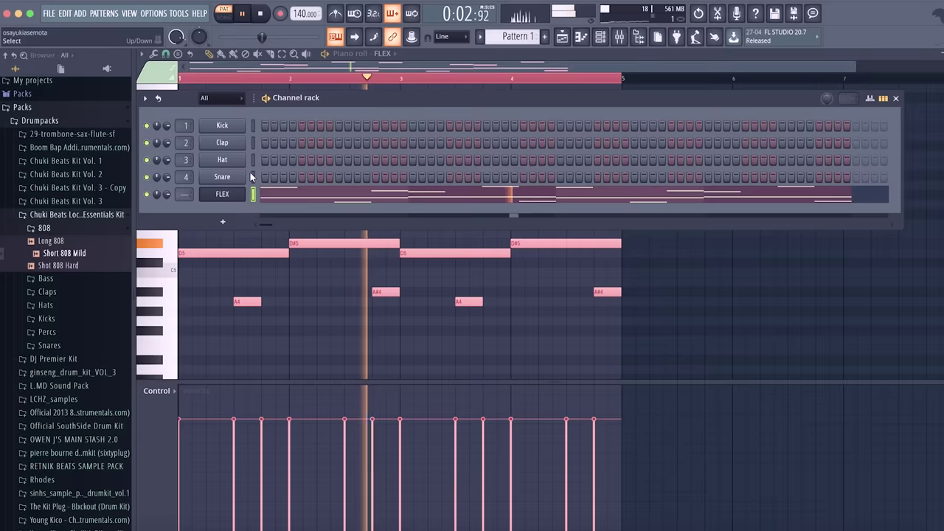
key(ctrl+l)
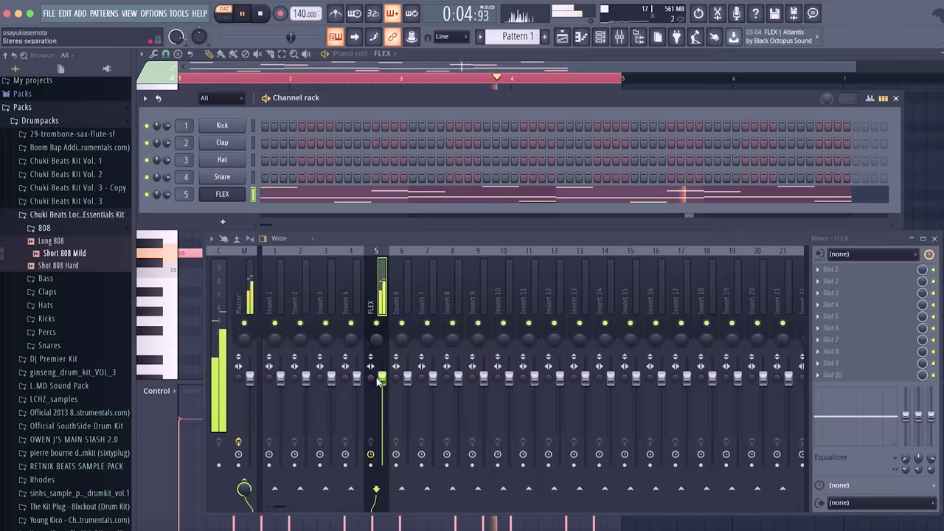
click(826, 270)
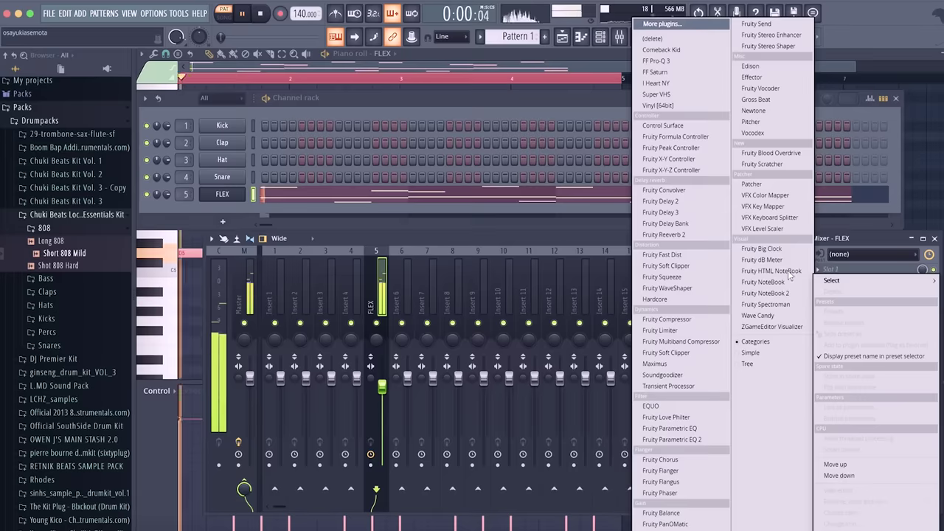
click(757, 99)
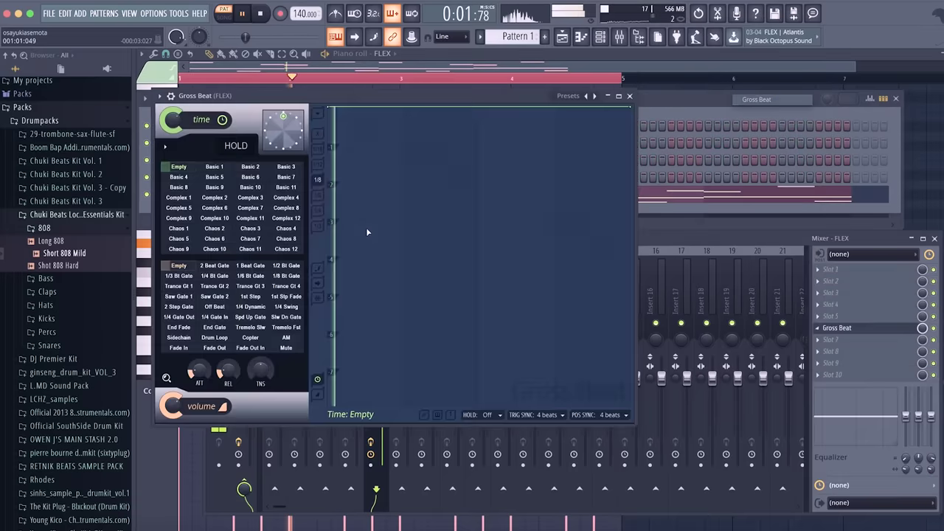
Slope Gross Beat's time envelope down to about 2 with a Single curve end point, and reduce the effect's mix level
right_click(632, 109)
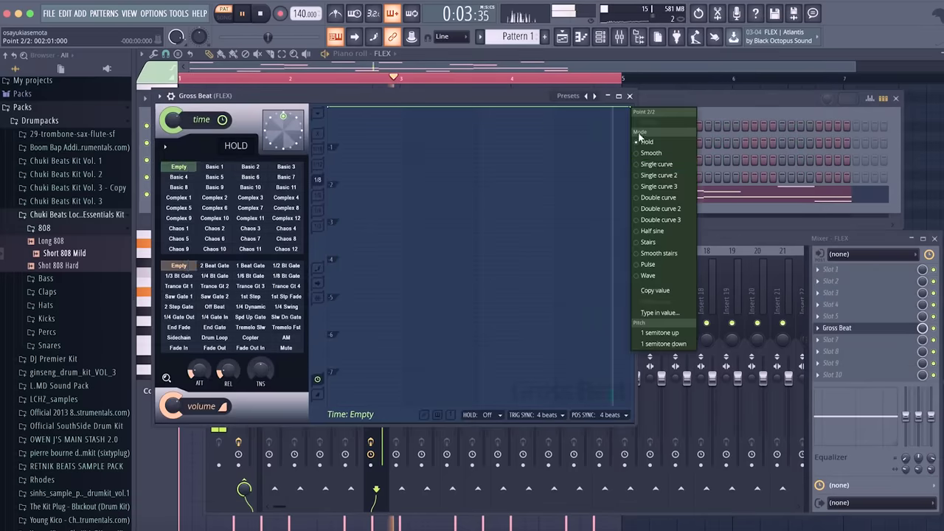
click(658, 164)
drag(632, 108, 633, 184)
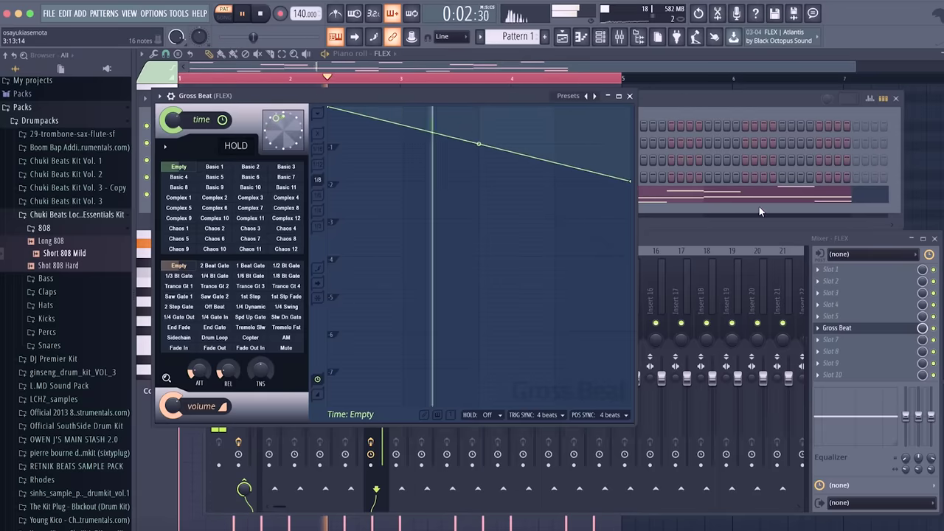
click(922, 330)
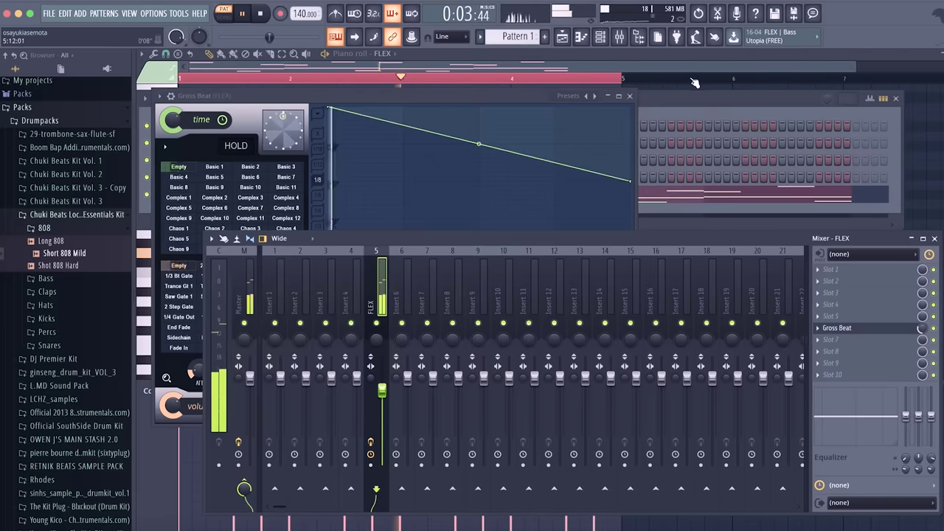
click(631, 96)
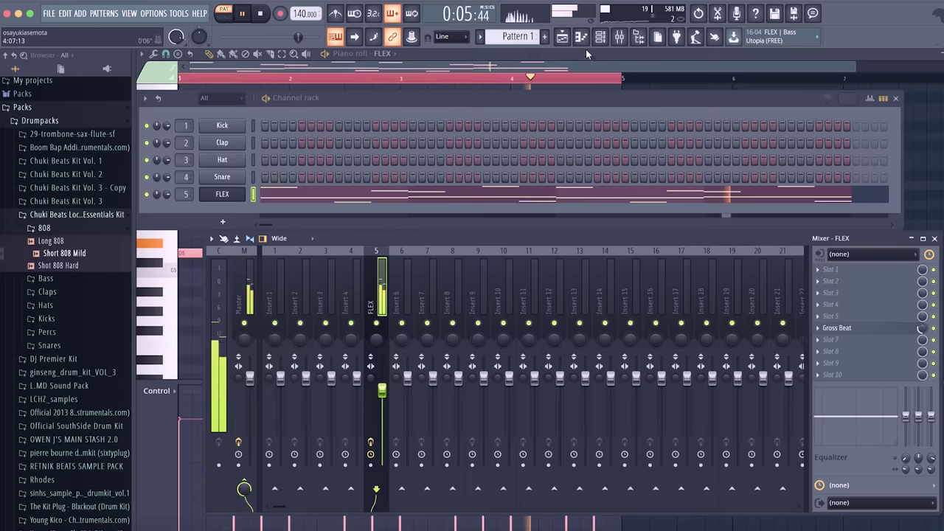
Add the Drill_Perc sample from the kit's Percs folder as a new channel and place a hit on step 1
click(62, 228)
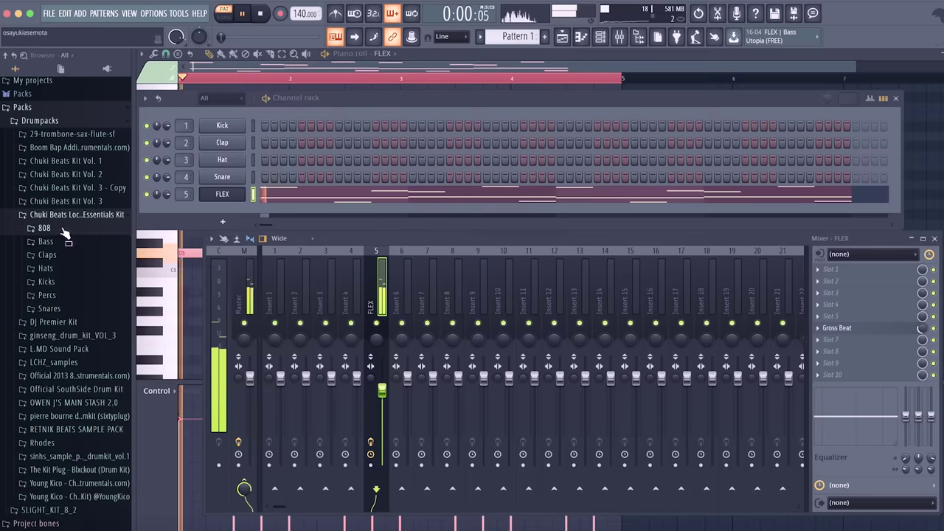
click(59, 295)
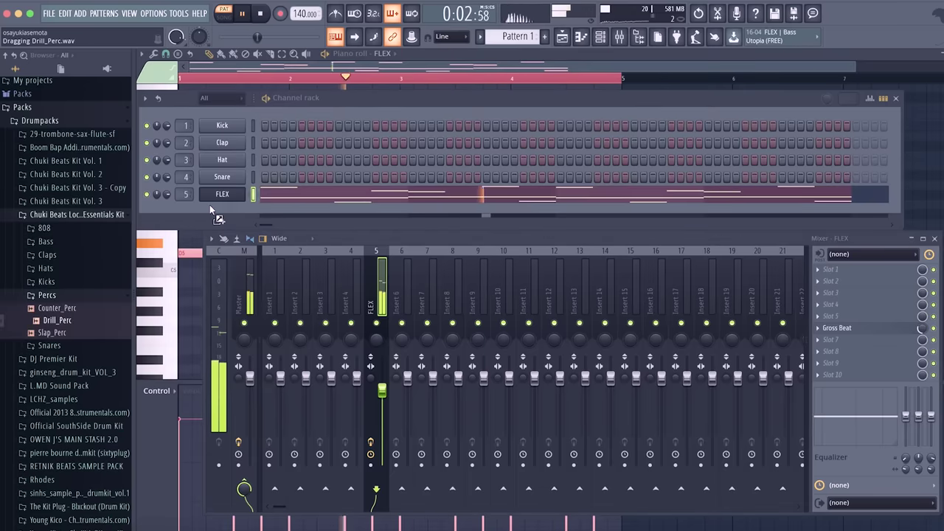
drag(209, 204, 221, 210)
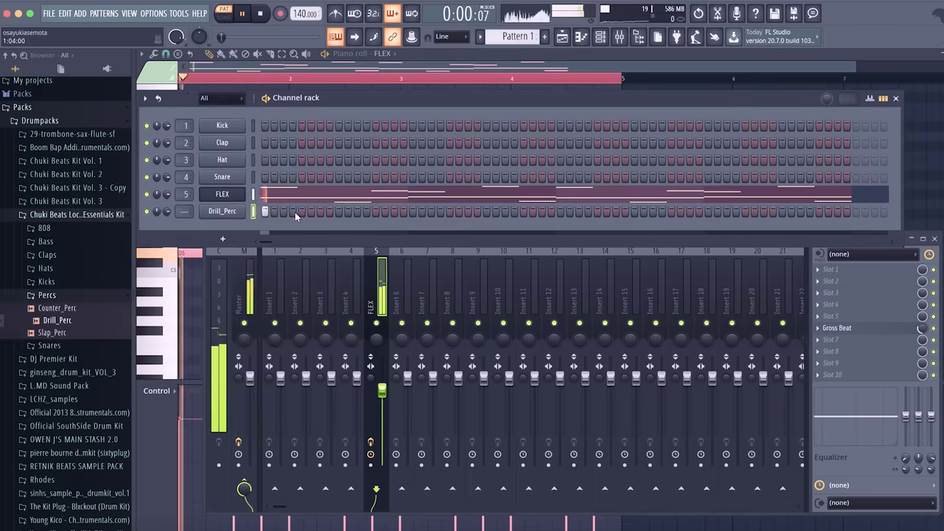
Place Drill_Perc hits on steps 7, 9, 12 and 15 of the first bar
click(321, 211)
key(space)
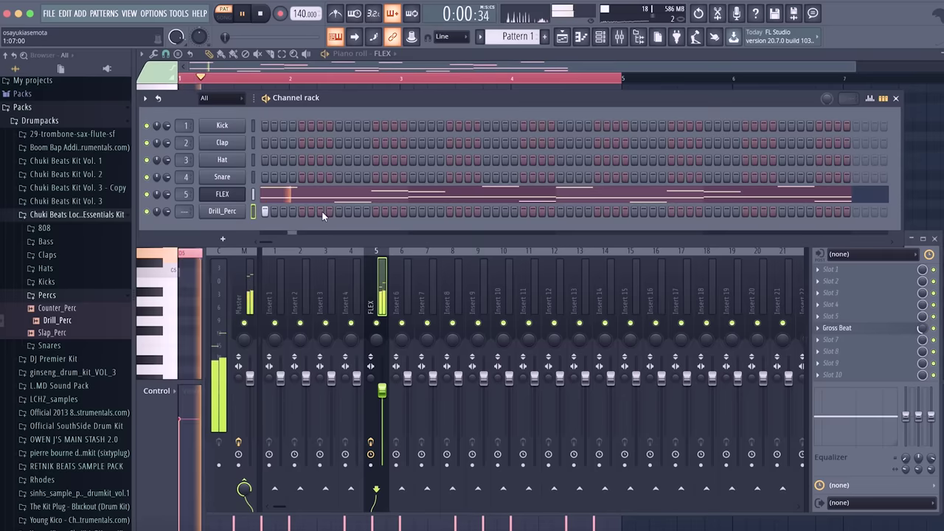
click(368, 211)
key(space)
click(394, 212)
key(space)
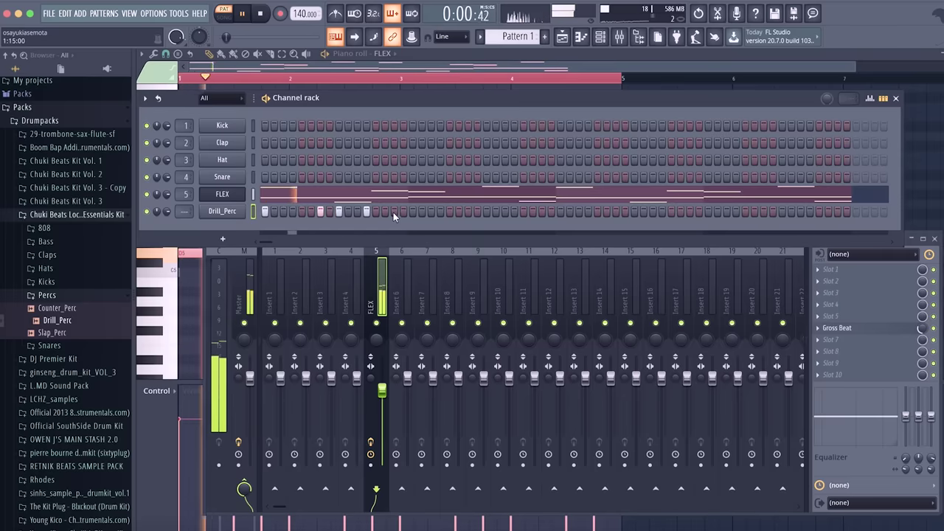
Place Drill_Perc hits on steps 1, 2, 4, 7, 9, 11 and 12 of the second bar
click(413, 211)
click(422, 211)
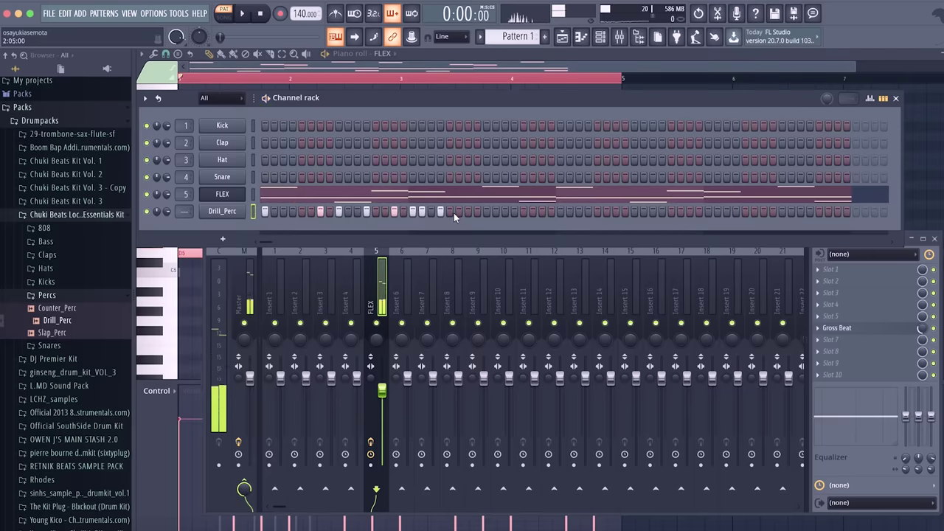
key(space)
key(space)
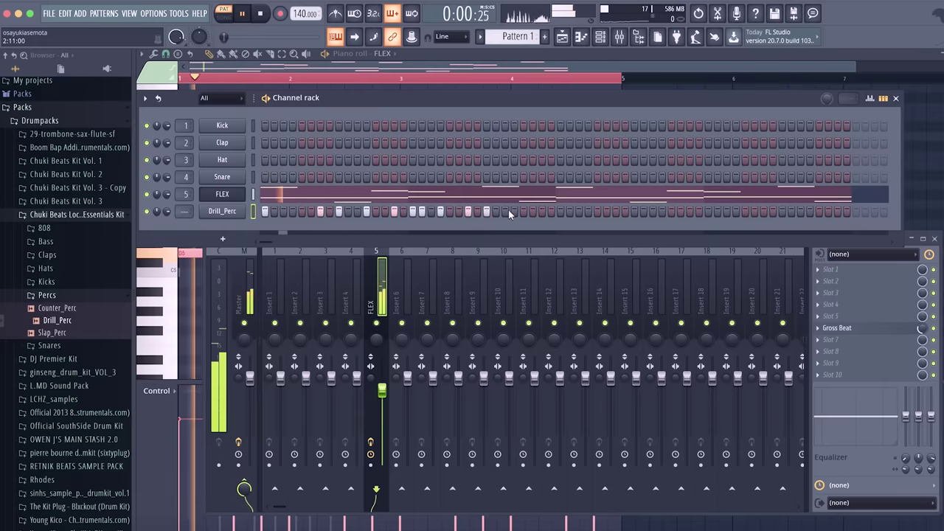
click(514, 211)
key(space)
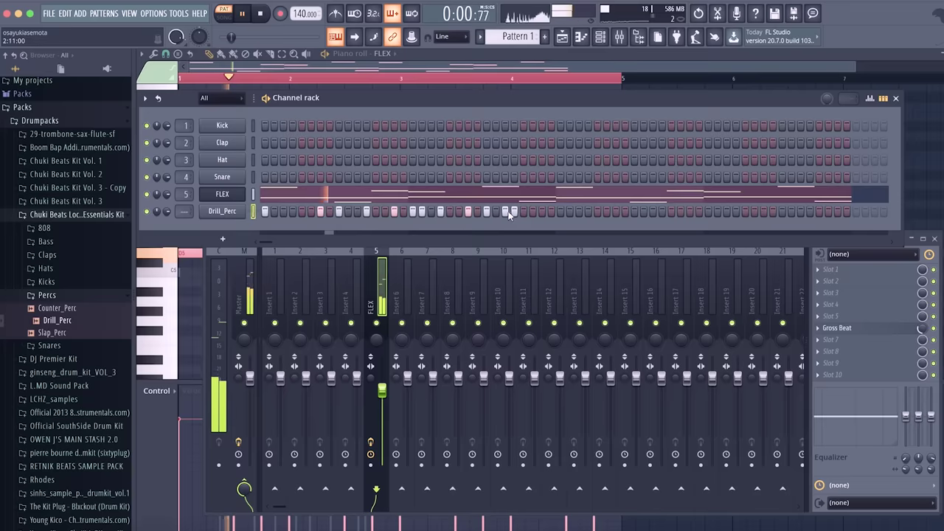
Add Drill_Perc hits on steps 13 and 15 of the second bar, and duplicate the two-bar pattern into bars 3 and 4 in the piano roll
click(523, 211)
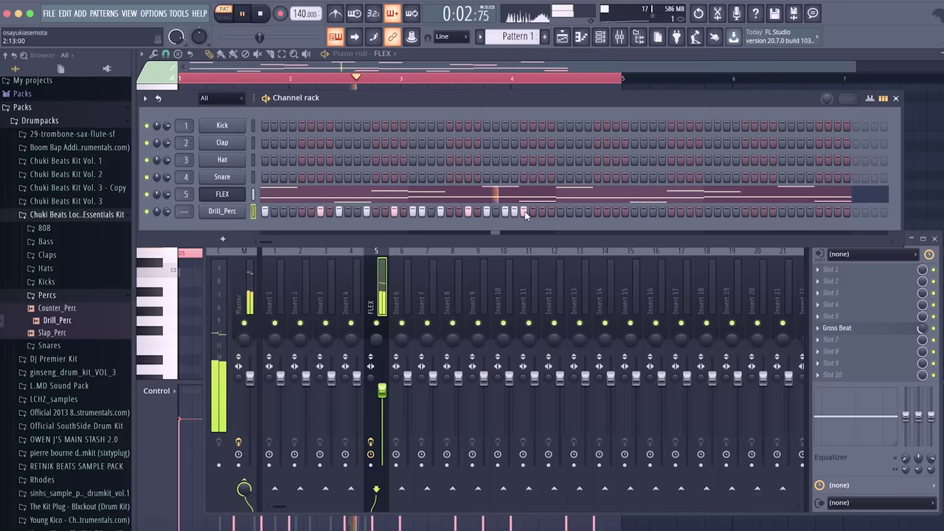
right_click(262, 212)
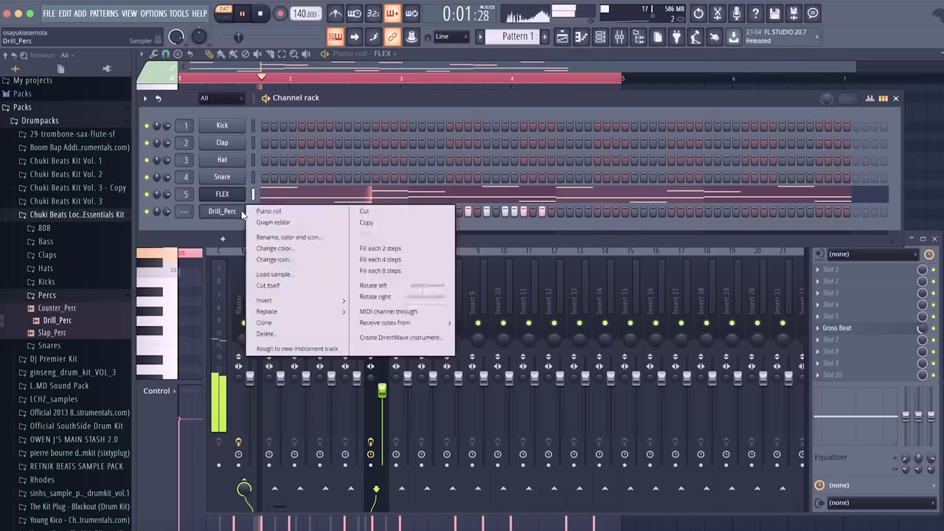
click(257, 210)
key(ctrl+b)
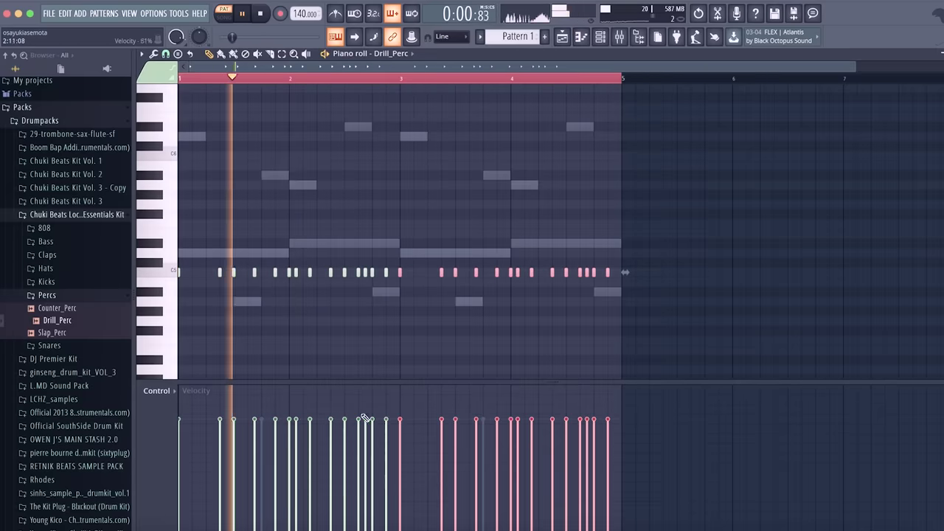
key(ctrl+a)
Lower the velocity of the Drill_Perc hits on steps 2, 11 and 13 of bars 2 and 4 to about 45%
click(291, 459)
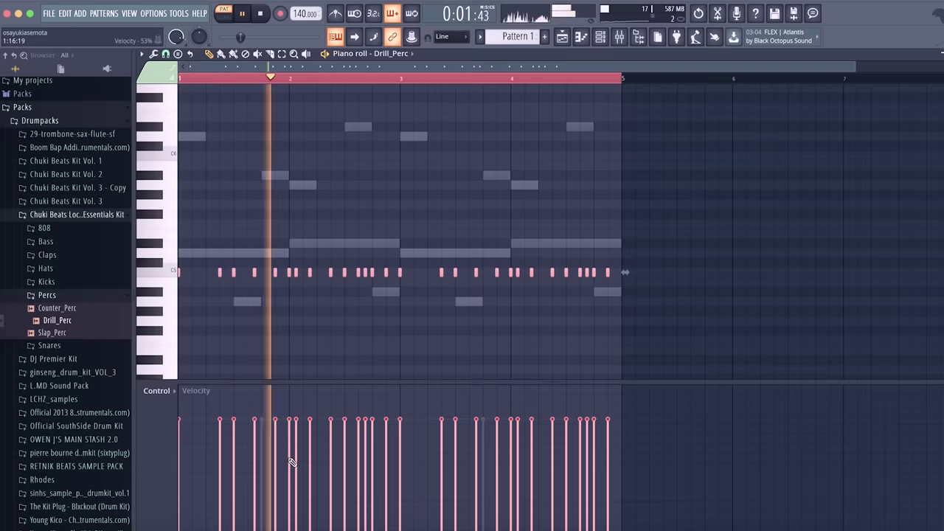
key(space)
key(space)
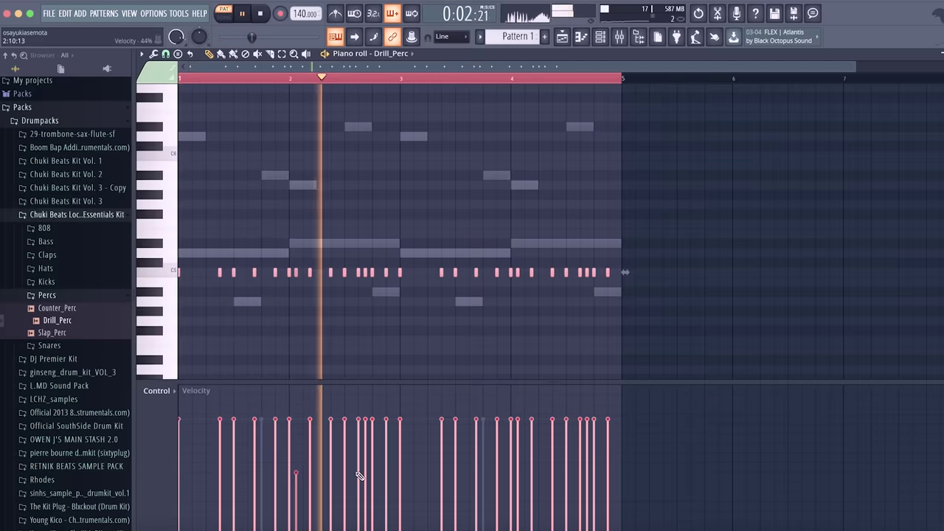
click(359, 473)
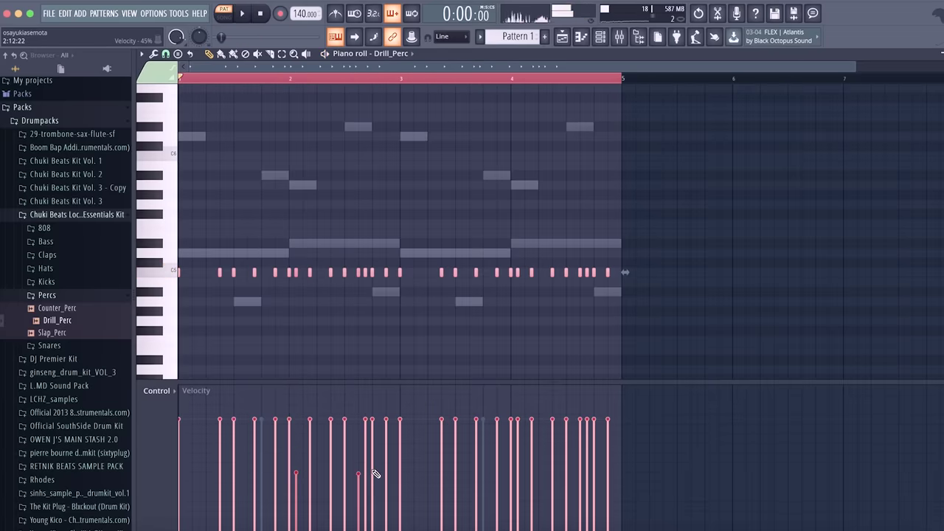
click(373, 473)
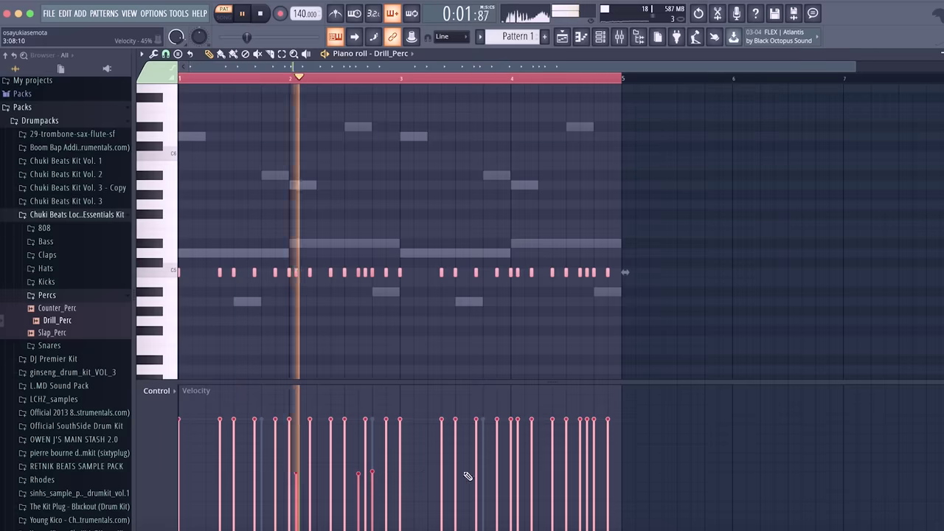
click(517, 471)
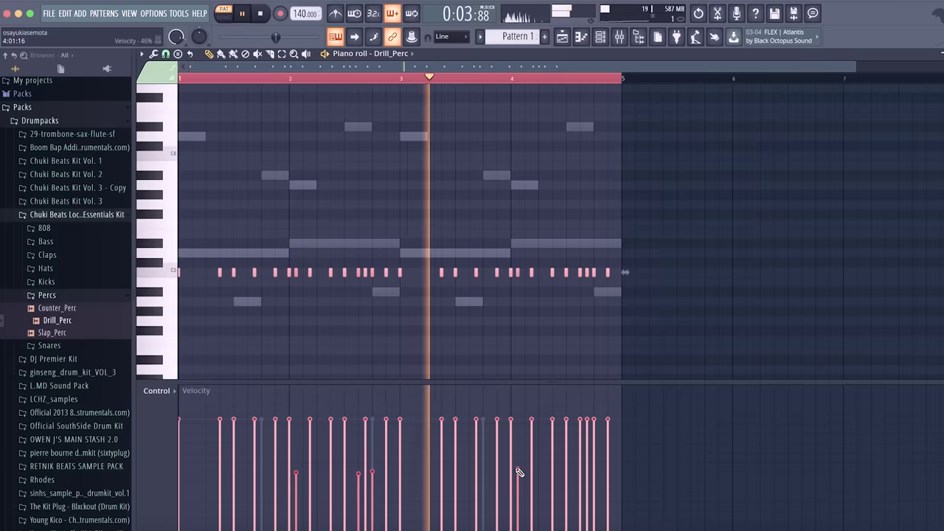
click(581, 474)
click(594, 470)
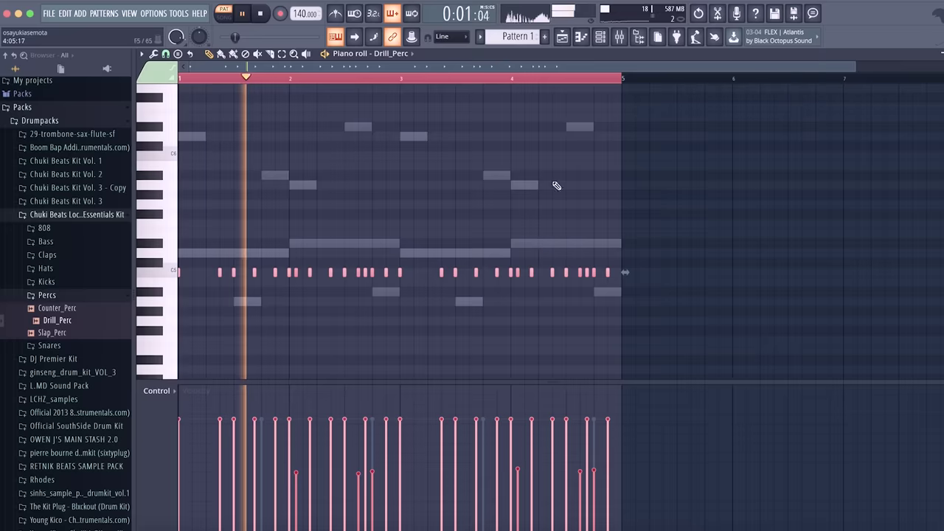
Add a slight fade-out to the Drill_Perc sample in its channel settings
click(600, 41)
click(222, 211)
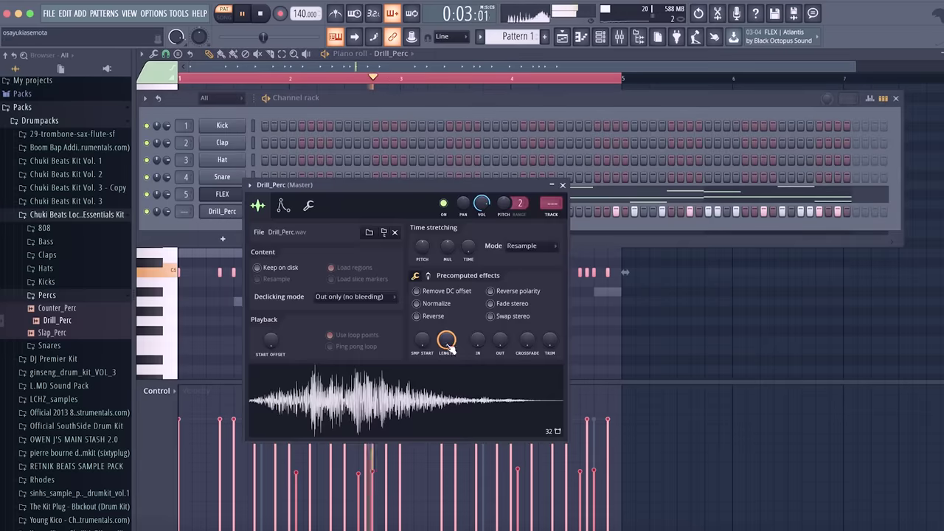
drag(492, 345, 492, 325)
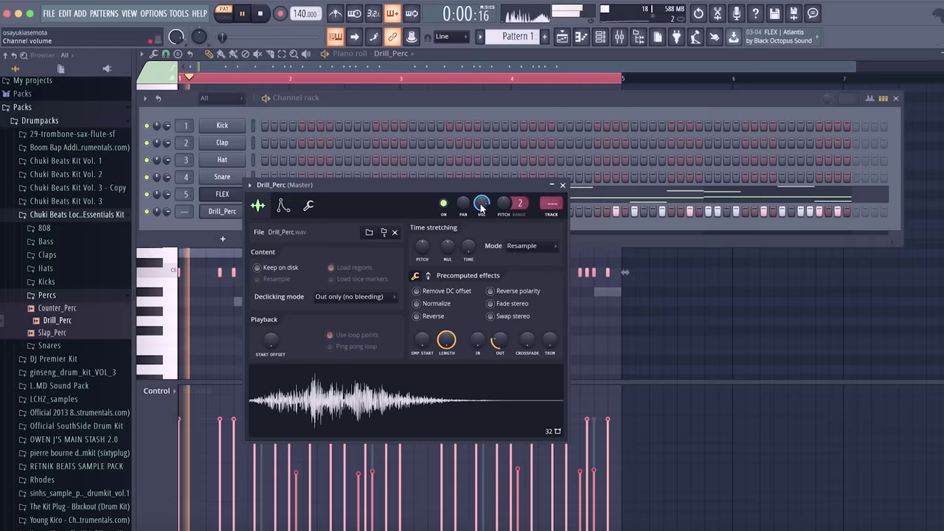
click(562, 185)
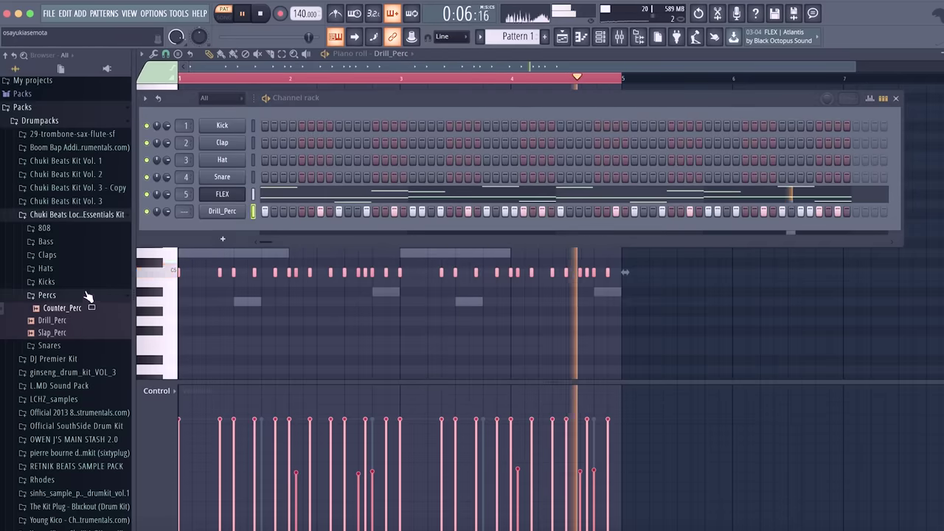
Add the Perfect_Kick sample from the kit's Kicks folder as a new channel and place a hit on step 1 of bar 1
click(47, 281)
click(63, 295)
drag(60, 306, 214, 219)
click(265, 229)
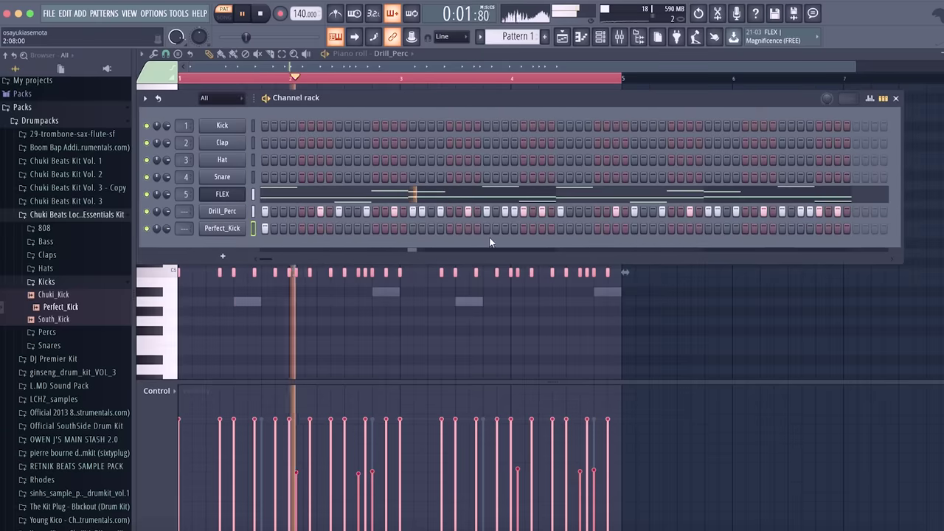
Place Perfect_Kick hits on steps 9 and 13 of bar 2, step 1 of bar 3, and steps 7, 9 and 13 of bar 4
key(space)
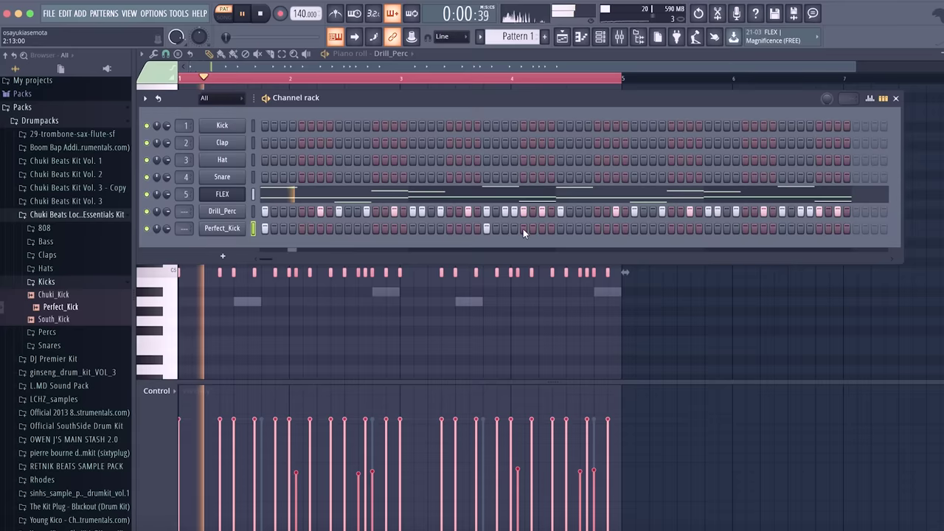
click(523, 229)
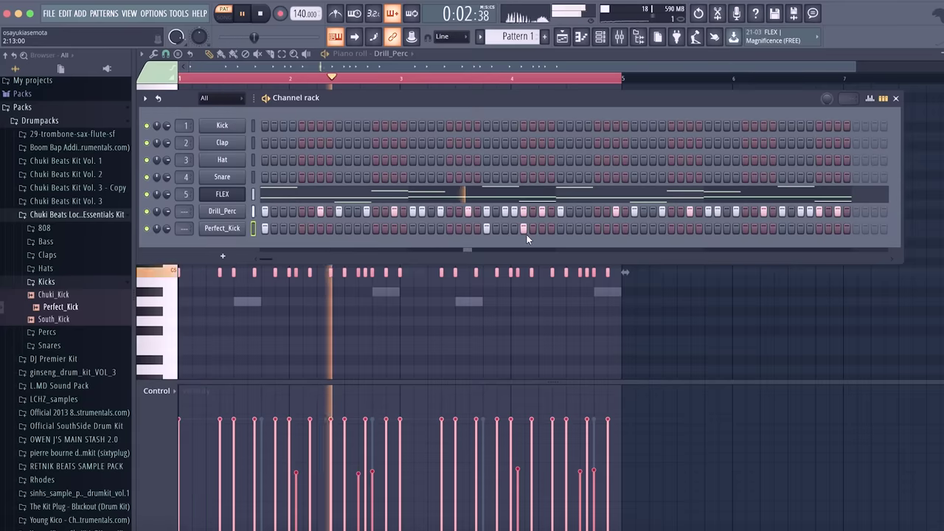
click(560, 229)
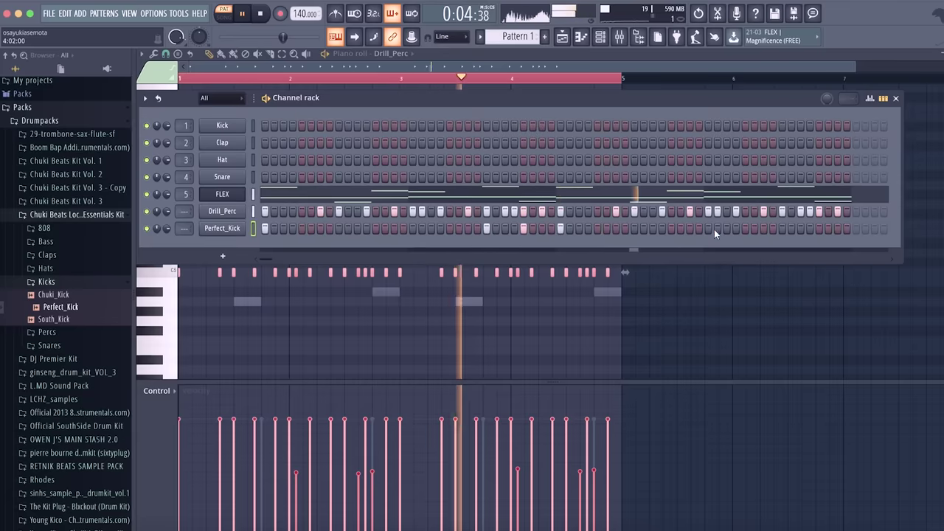
click(764, 229)
click(782, 229)
click(818, 229)
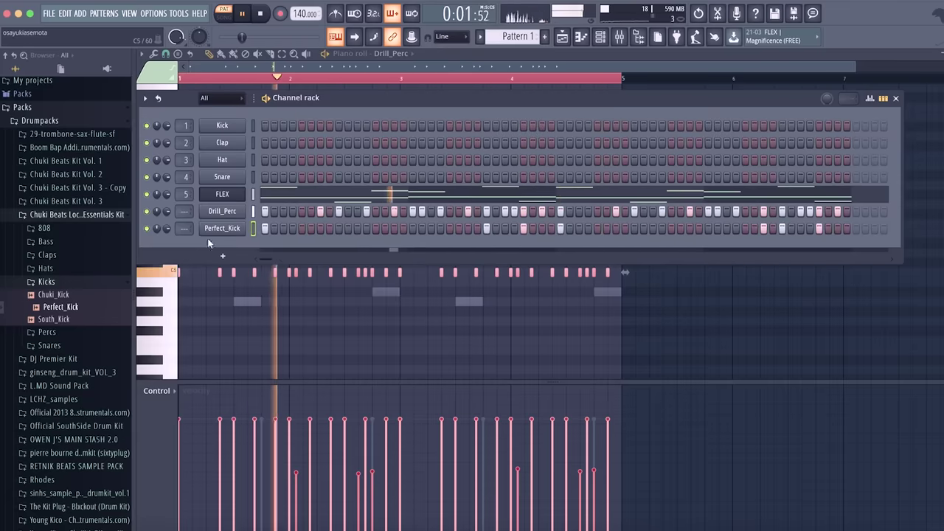
Raise the velocity of all Perfect_Kick hits to the maximum in the piano roll
right_click(234, 228)
click(260, 229)
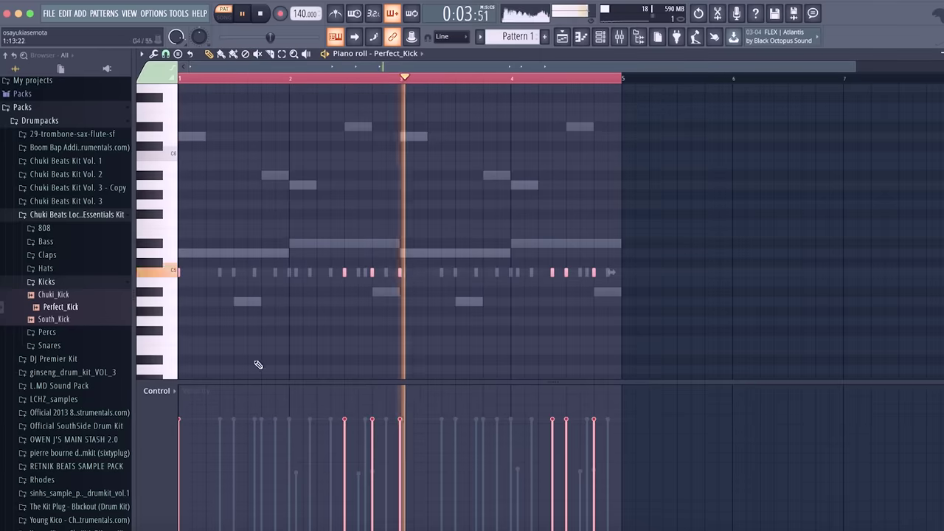
drag(180, 416, 639, 204)
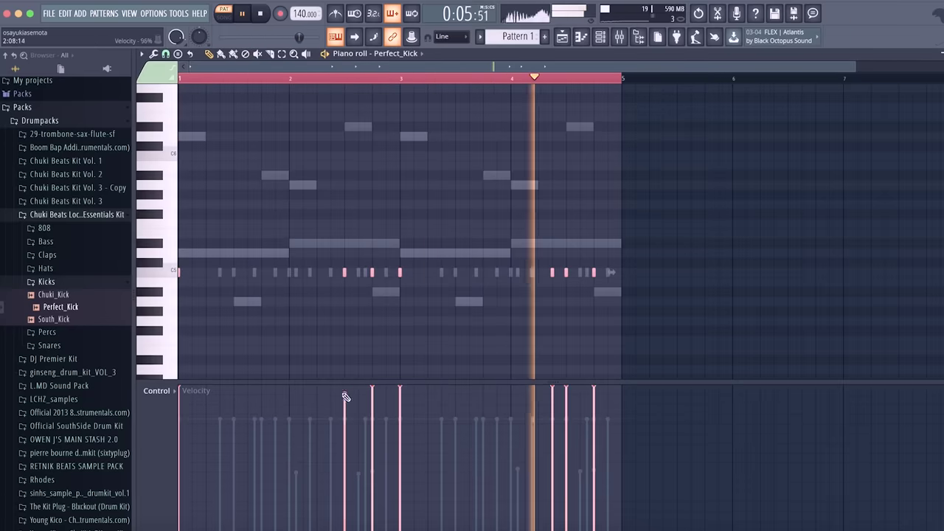
click(603, 37)
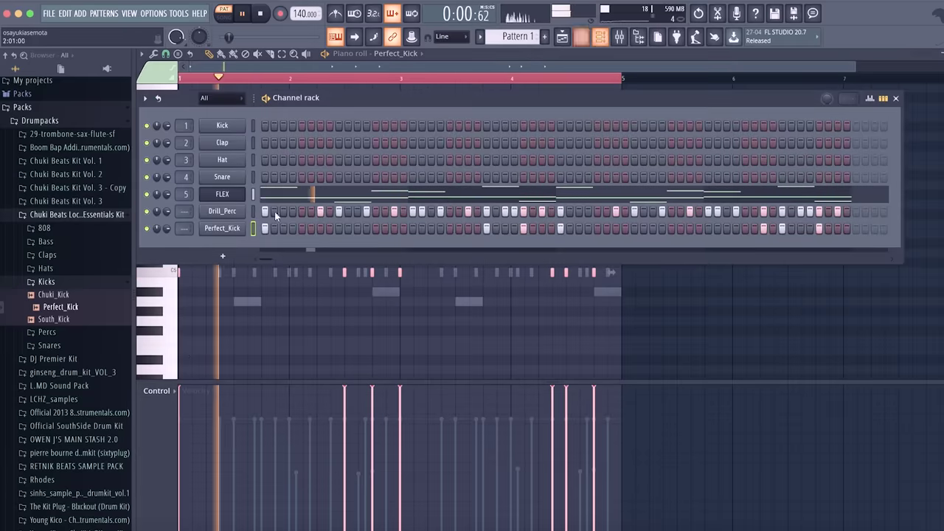
Audition the percussion samples in the kit's Percs folder
click(55, 284)
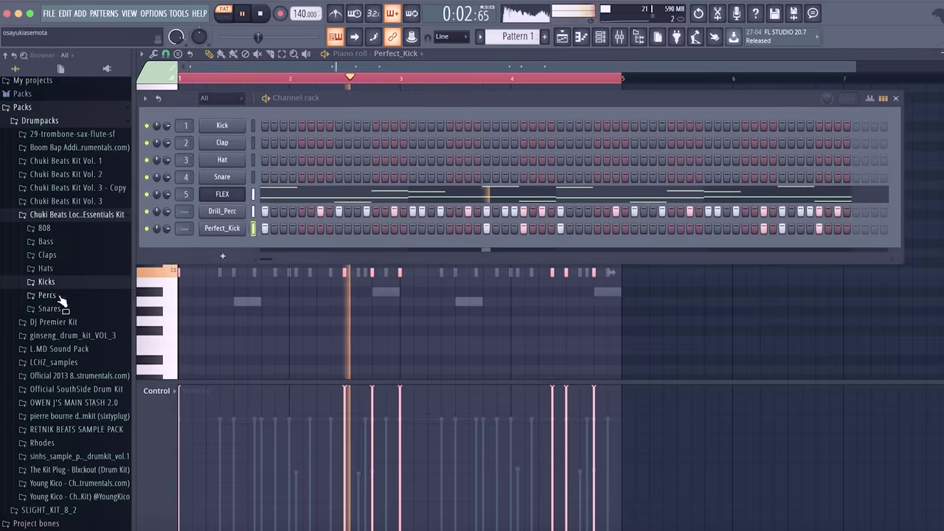
click(51, 308)
click(53, 298)
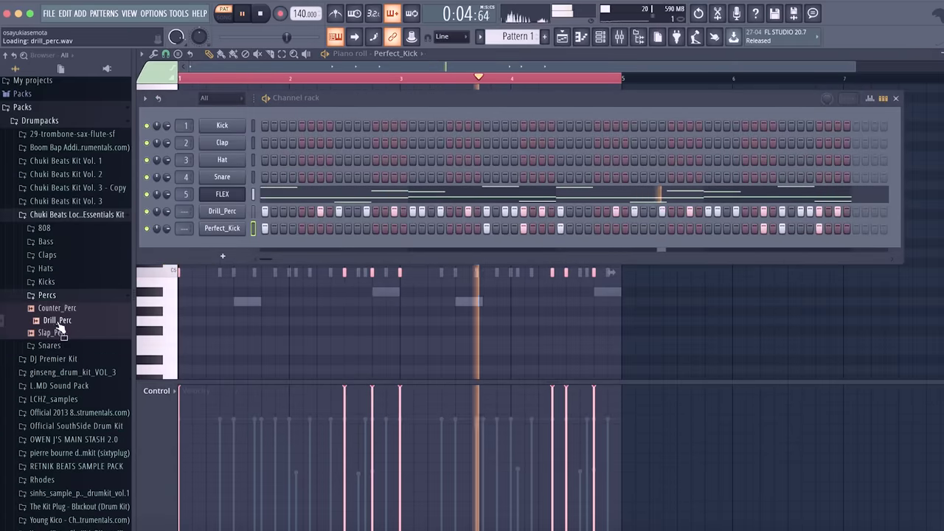
click(62, 309)
click(55, 332)
click(65, 298)
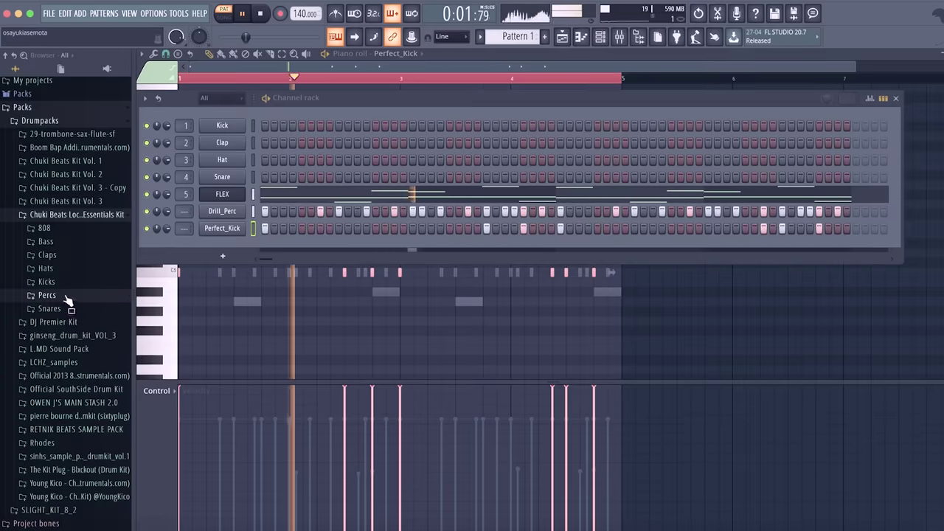
Add Drill_Snare from the kit's Snares folder as a channel, with hits on step 9 of bars 1 and 3 and step 13 of bars 2 and 4
click(67, 308)
drag(69, 322, 82, 324)
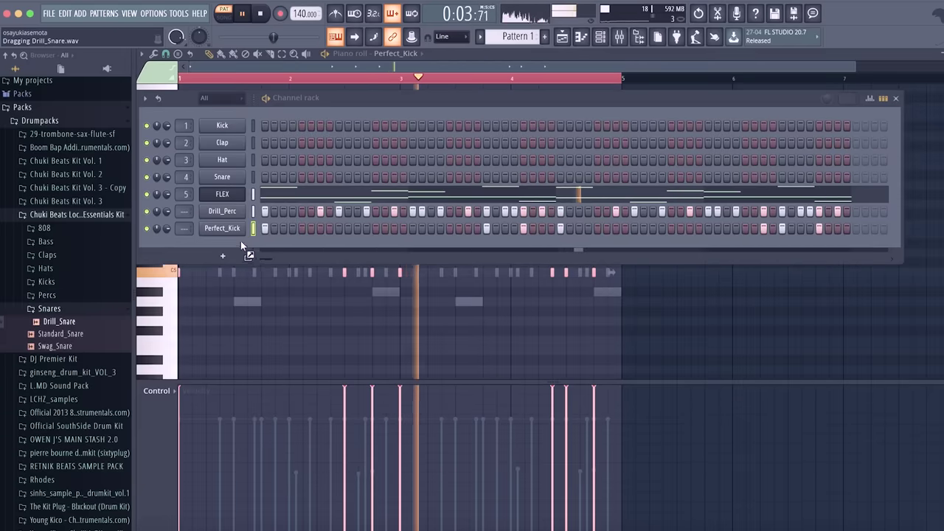
drag(242, 246, 244, 248)
click(339, 246)
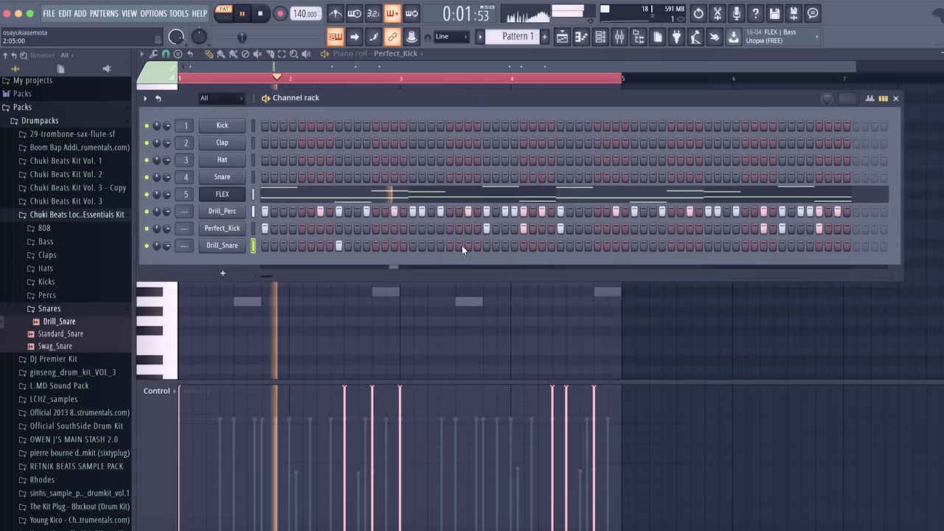
click(523, 246)
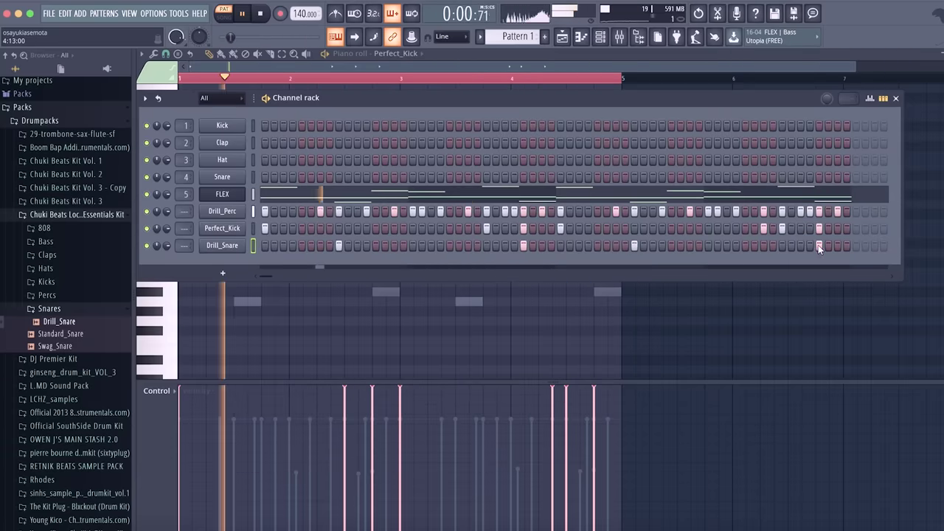
Add Perfect_Kick hits on step 7 of bar 2 and step 15 of bar 4, and raise their velocity to the maximum
click(468, 230)
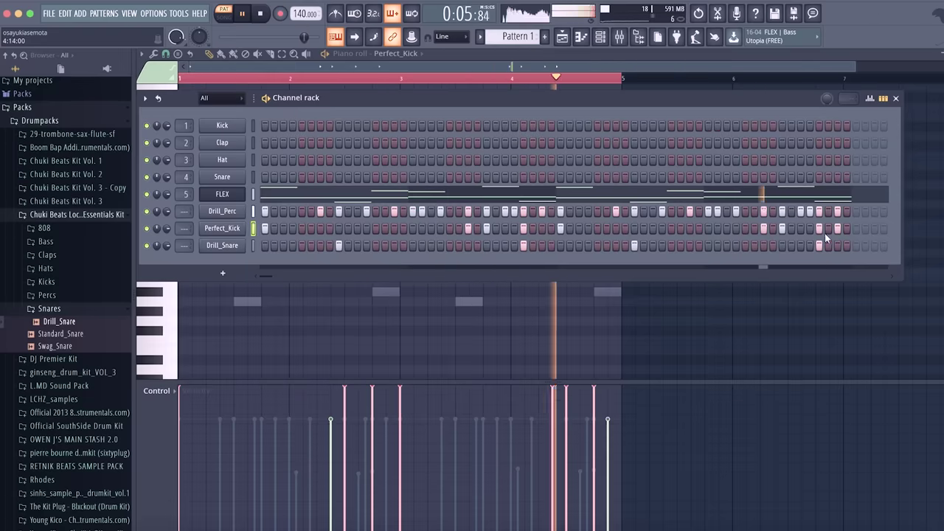
right_click(242, 225)
click(277, 228)
right_click(235, 231)
click(265, 230)
click(329, 389)
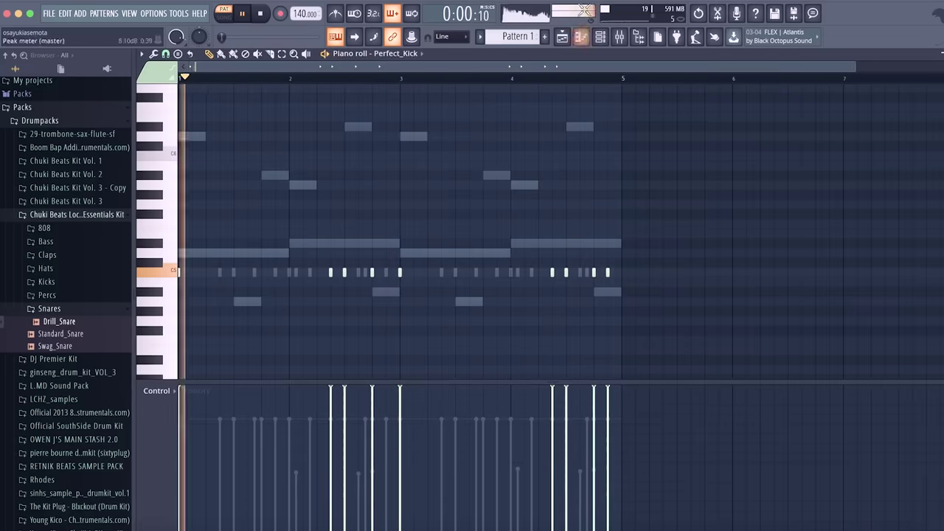
Move bar 4's last Perfect_Kick hit from step 15 to step 11 and delete the hit on step 13
drag(609, 272, 581, 271)
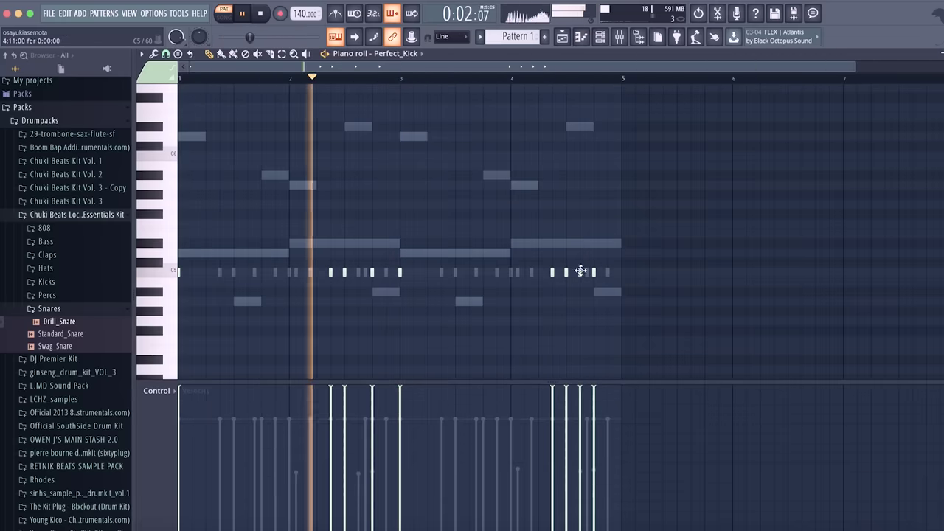
key(space)
key(space)
drag(590, 272, 610, 271)
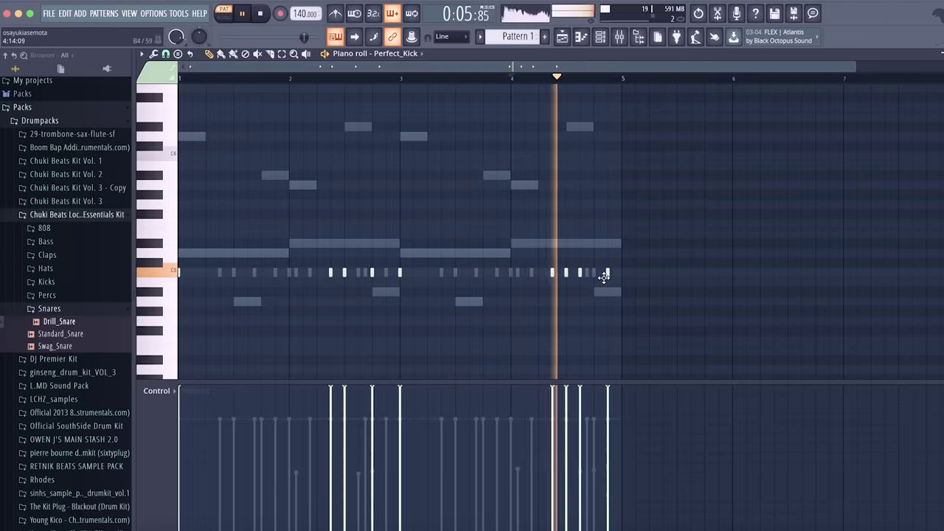
right_click(607, 273)
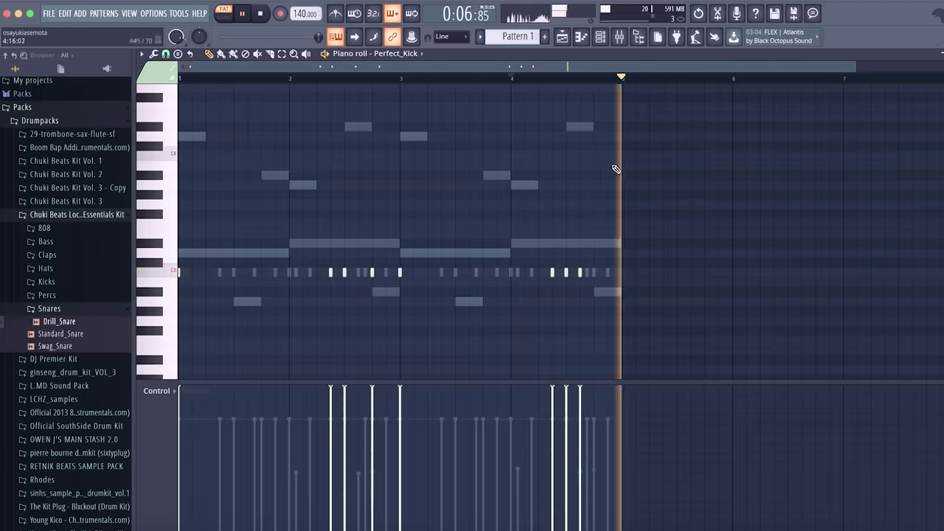
click(601, 39)
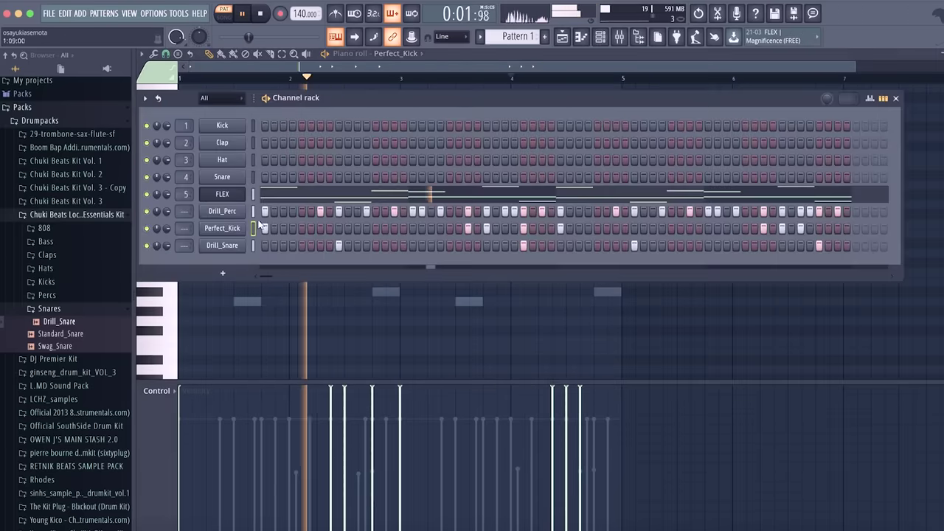
Add the Migos_HiHat sample from the kit's Hats folder as a new channel
click(61, 308)
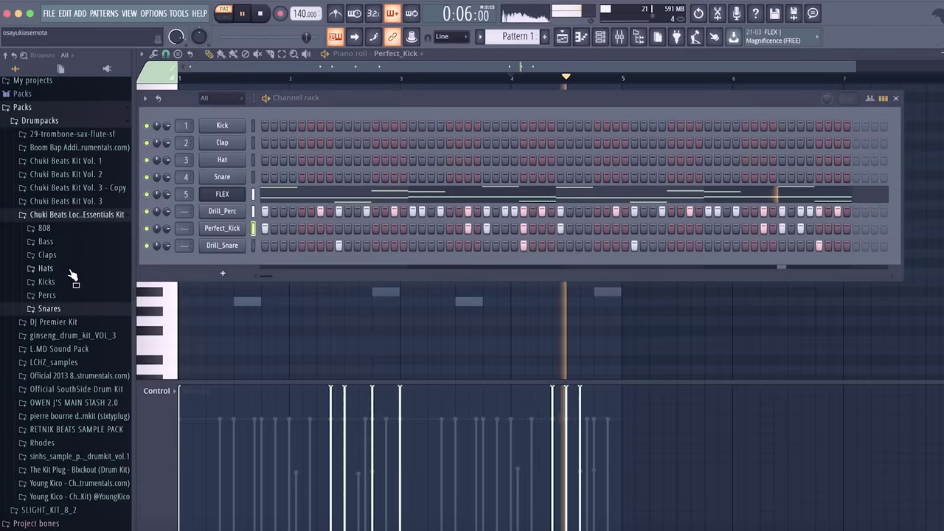
click(69, 270)
click(68, 282)
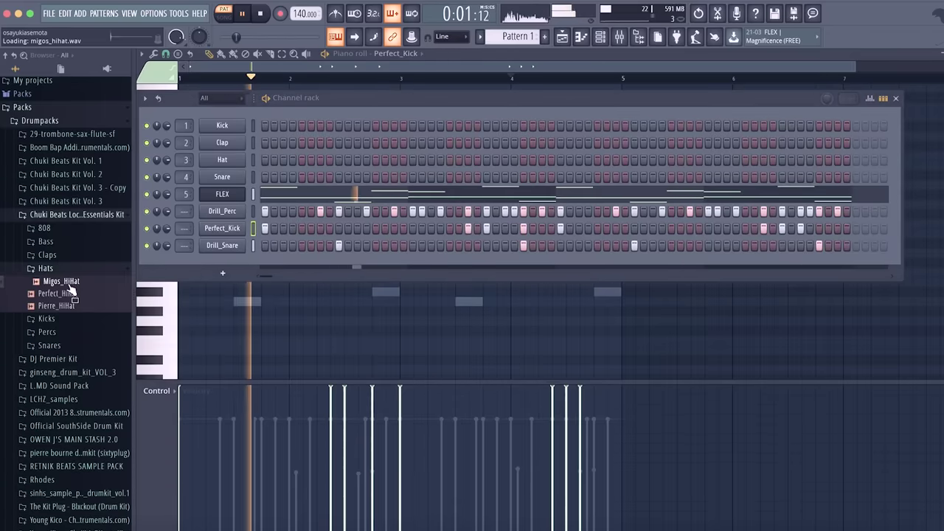
drag(79, 287, 312, 270)
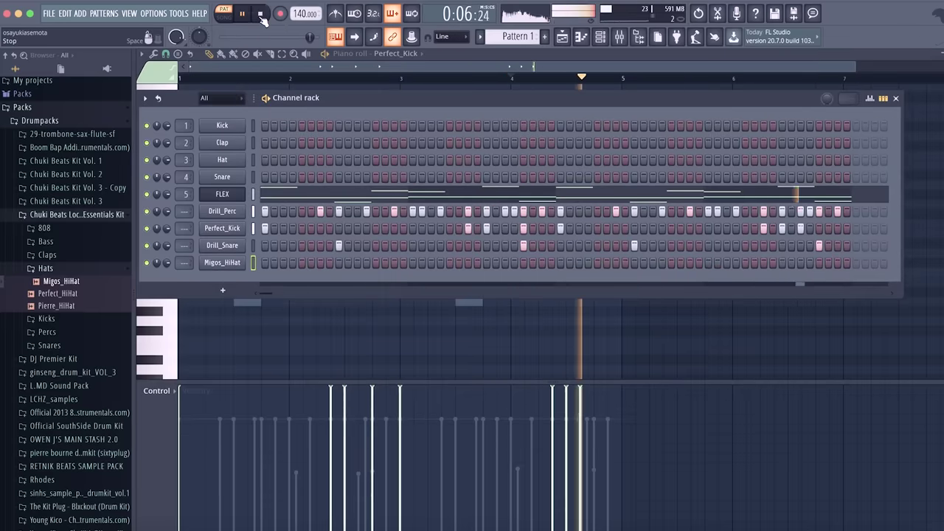
Place Migos_HiHat hits on step 15 of bars 1 and 3, steps 1, 4 and 7 of bars 2 and 4, and step 2 of bar 4
click(395, 262)
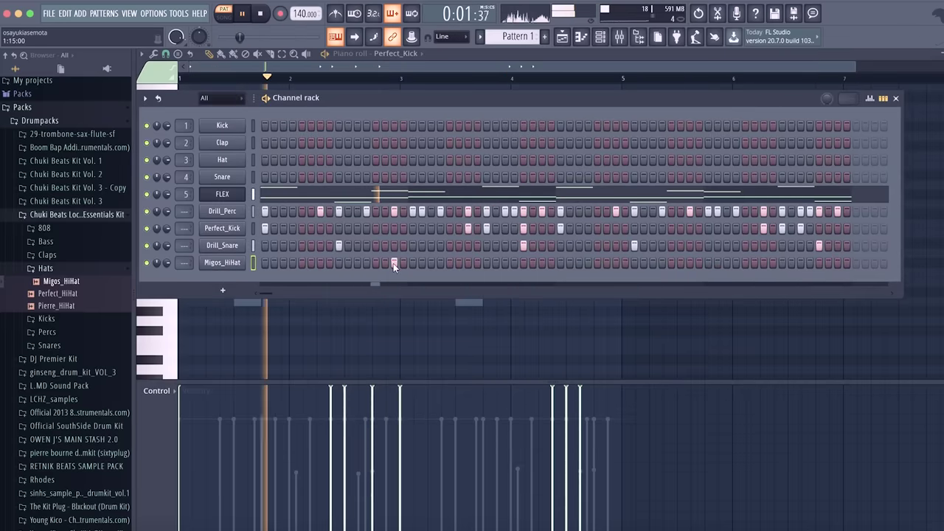
click(413, 262)
click(441, 263)
click(468, 262)
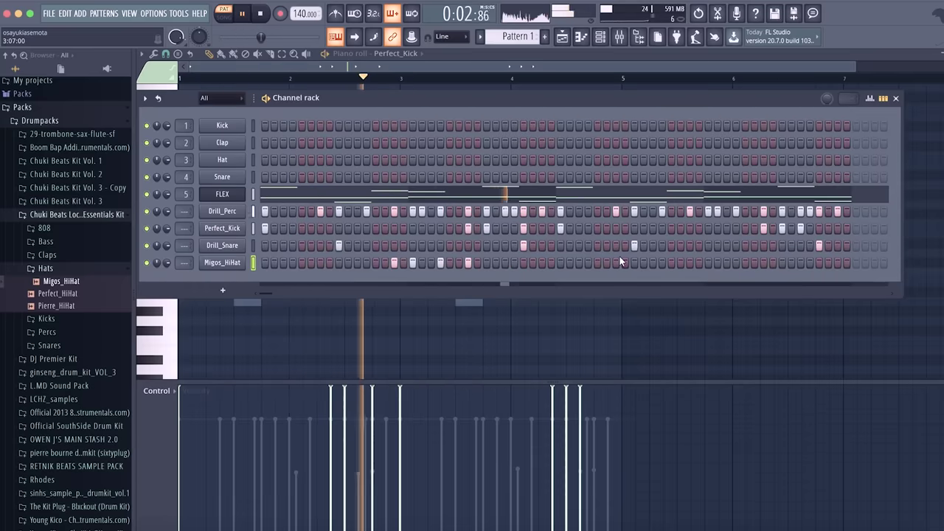
click(689, 263)
key(space)
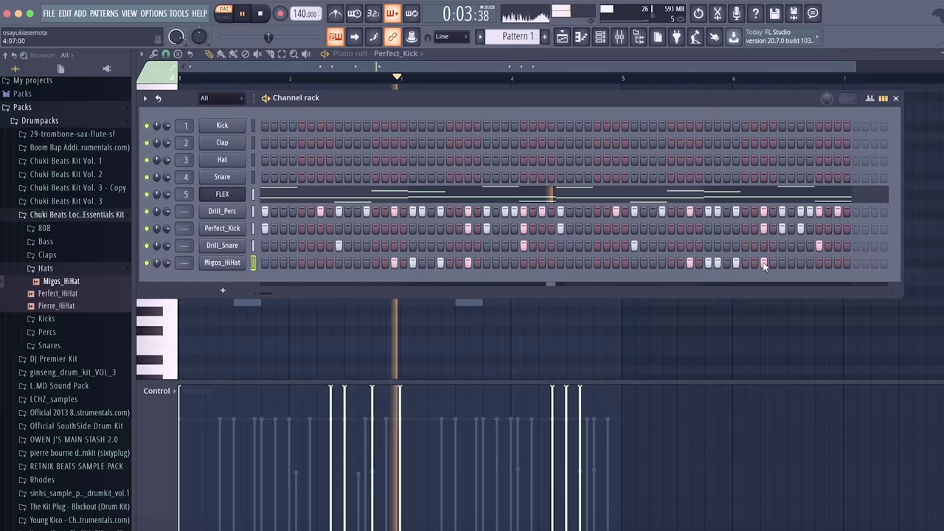
In Migos_HiHat's piano roll, transpose all hi-hat notes down five semitones to G4
right_click(244, 263)
click(258, 319)
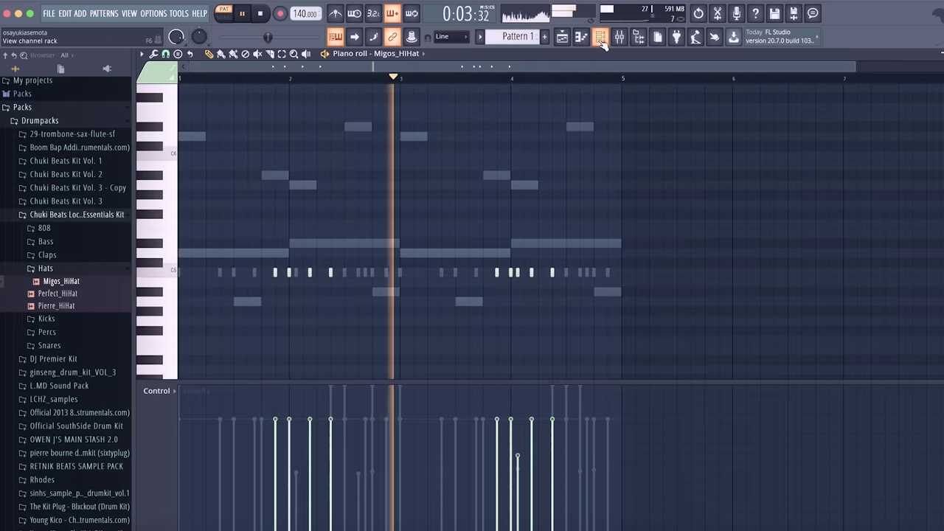
key(ctrl+a)
key(shift+Down)
key(shift+Down)
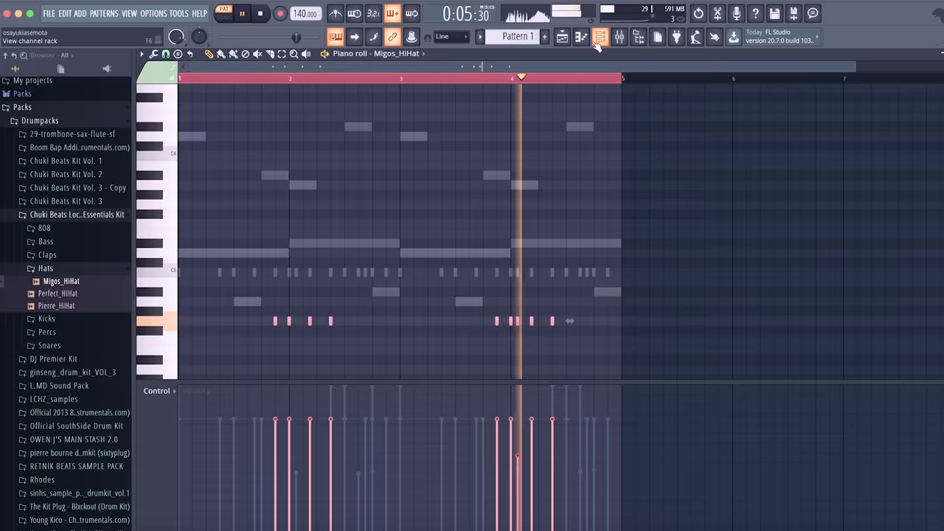
Transpose the whole FLEX melody down two semitones in its piano roll
click(601, 40)
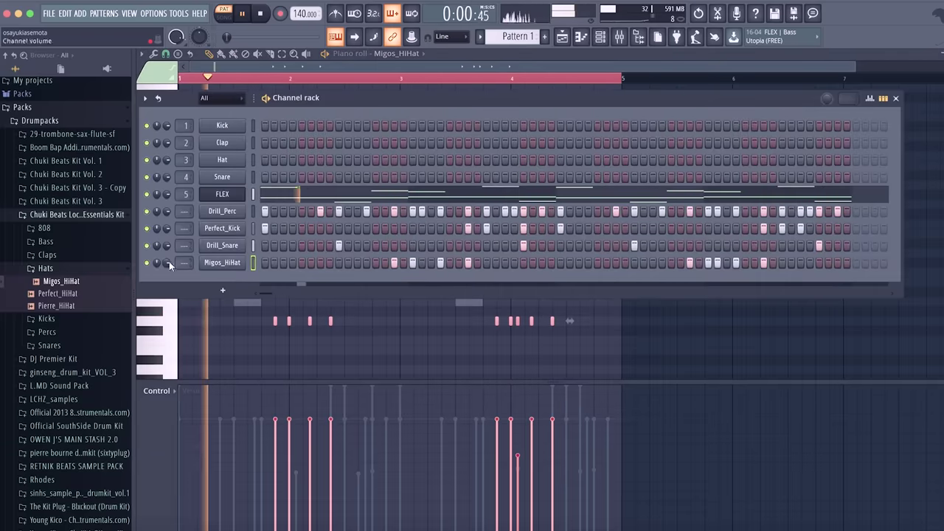
click(274, 195)
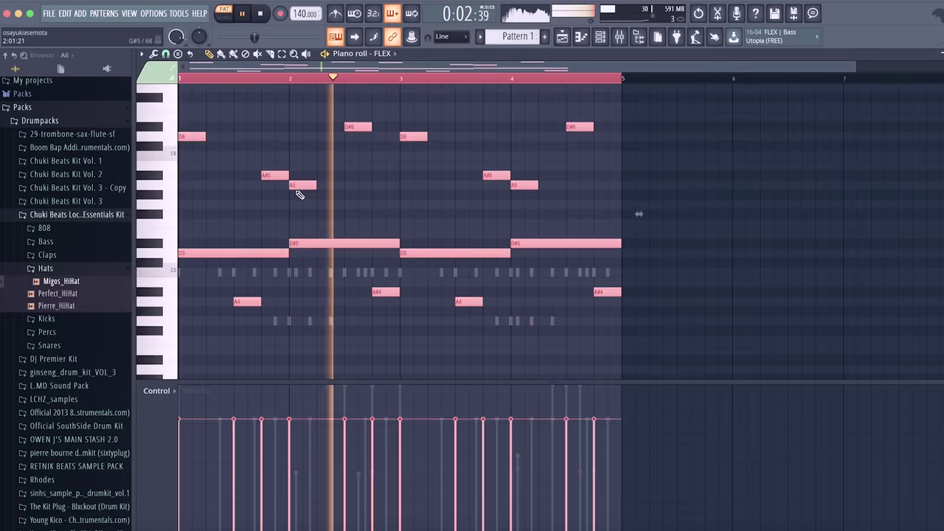
click(601, 36)
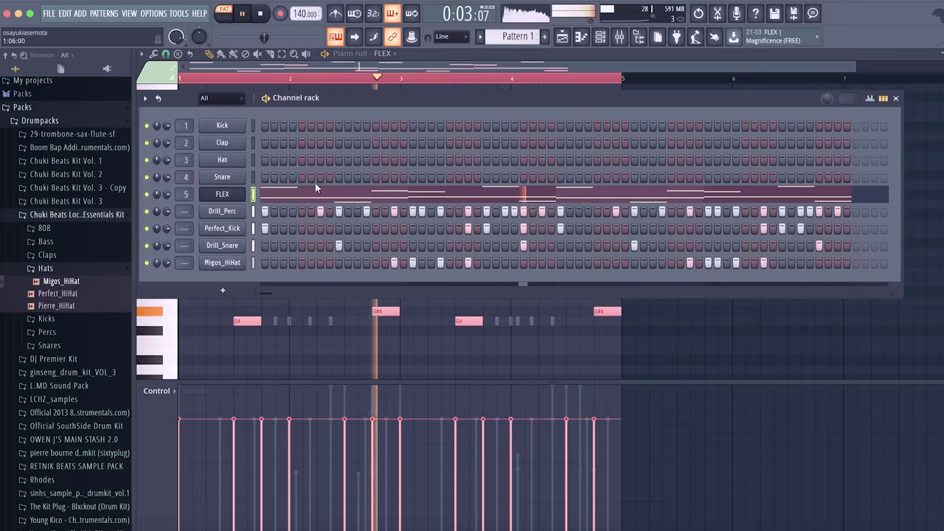
Add Long 808 from the kit's 808 folder as a new channel and mute the Perfect_Kick channel
click(63, 229)
drag(63, 243, 216, 278)
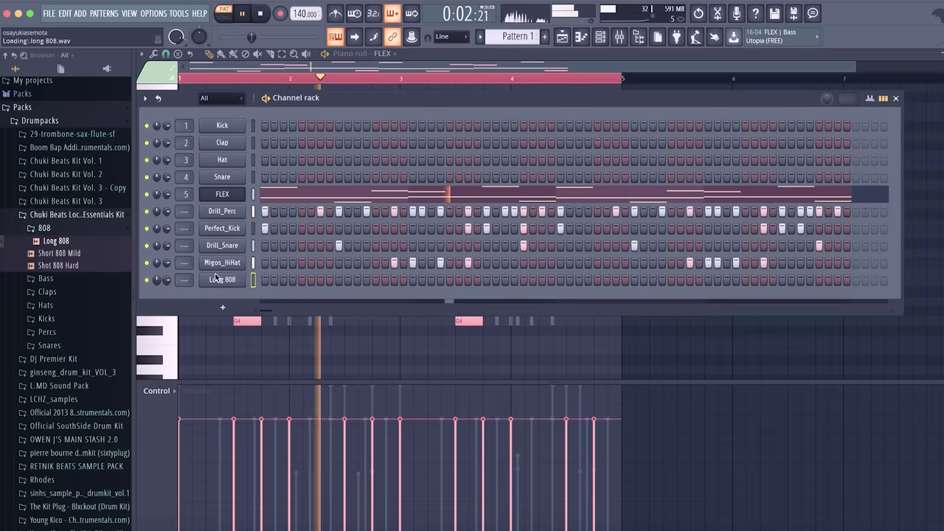
In Long 808's piano roll, enter one-bar notes at maximum velocity: A#5 in bars 1 and 3, B5 in bar 2
right_click(230, 284)
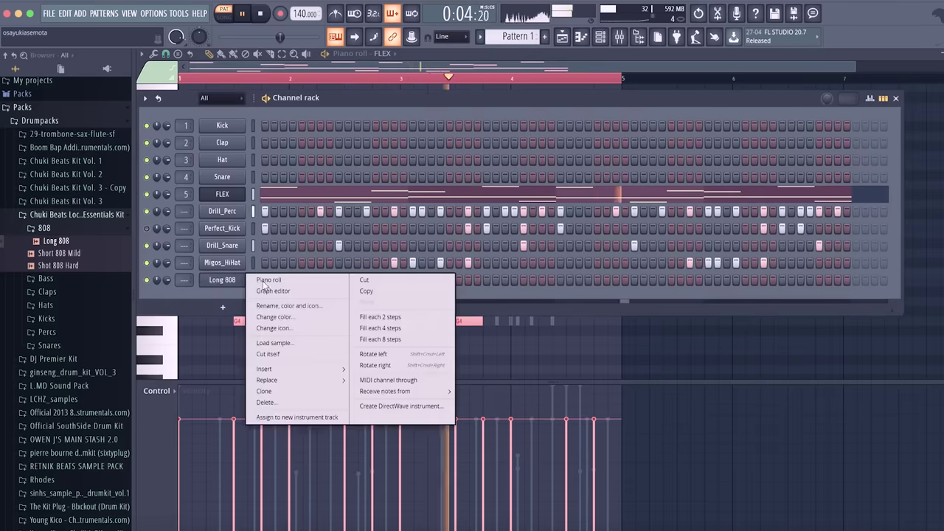
click(269, 278)
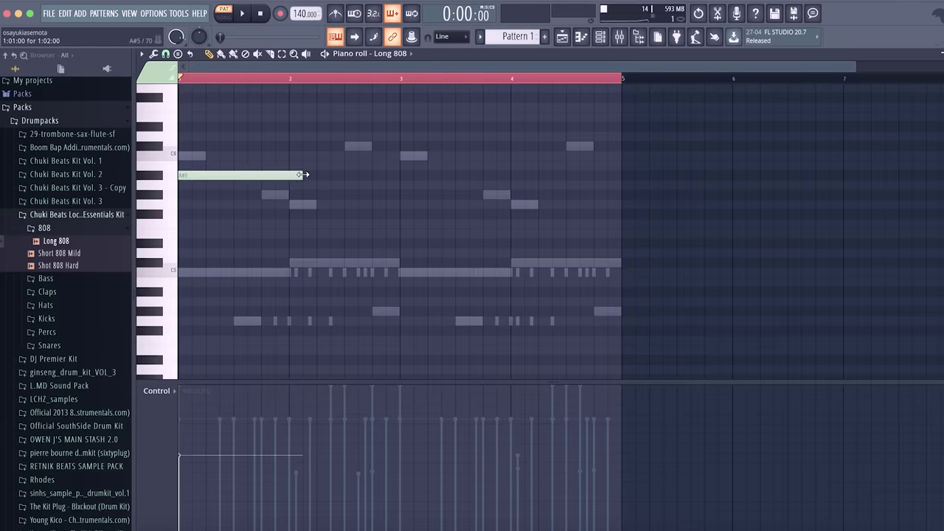
key(space)
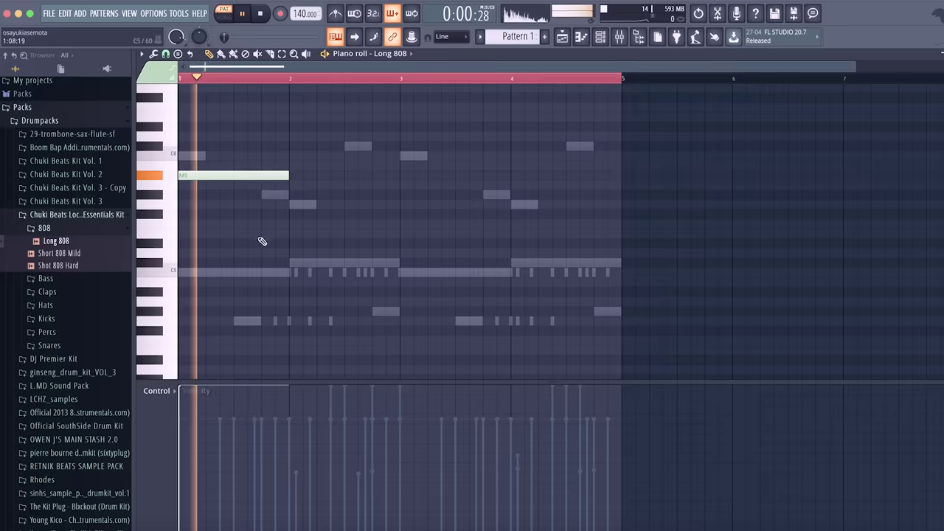
click(291, 165)
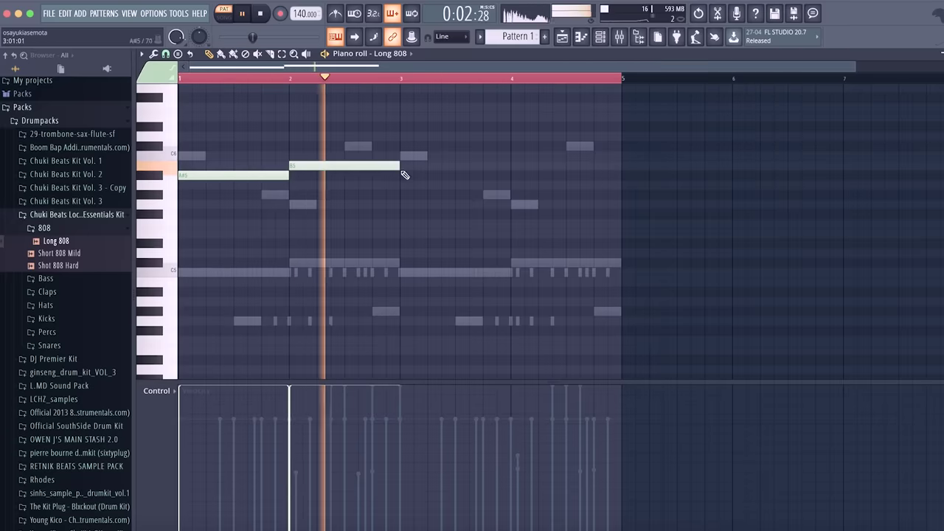
click(400, 174)
key(space)
key(space)
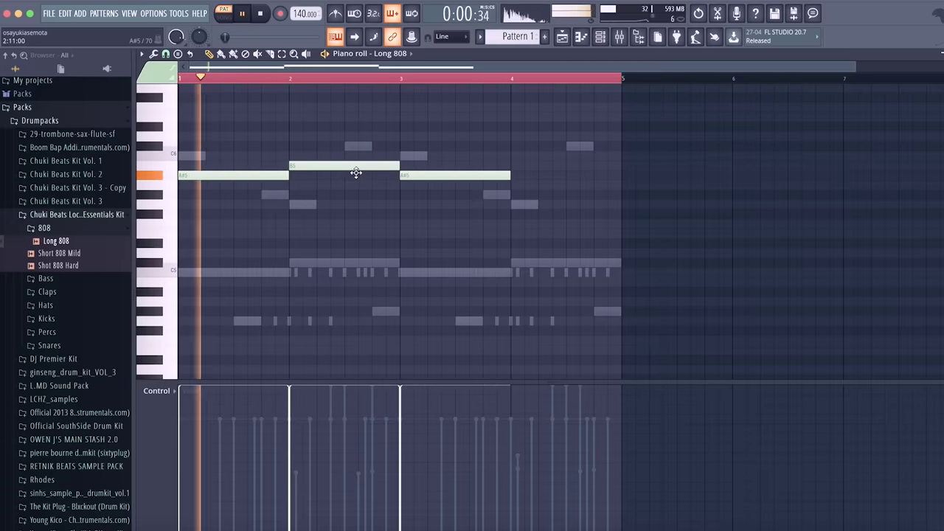
Replace bar 2's B5 with four-step B5 notes on steps 9 and 13, and add a four-step G6 above step 13
right_click(348, 167)
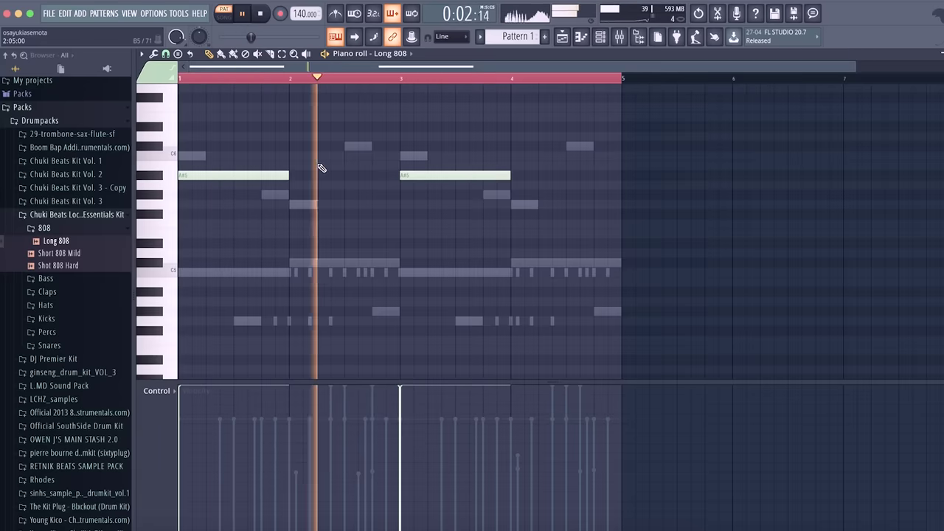
click(350, 167)
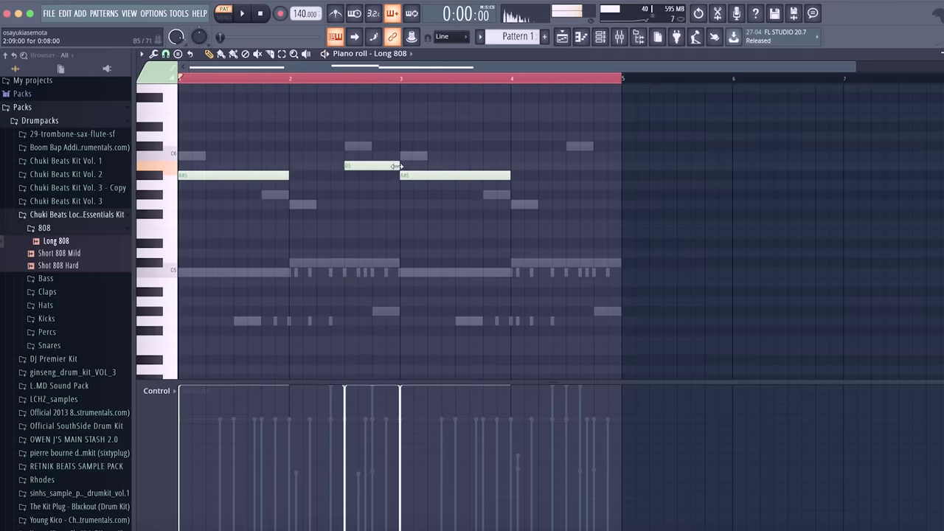
scroll(379, 169, up, 3)
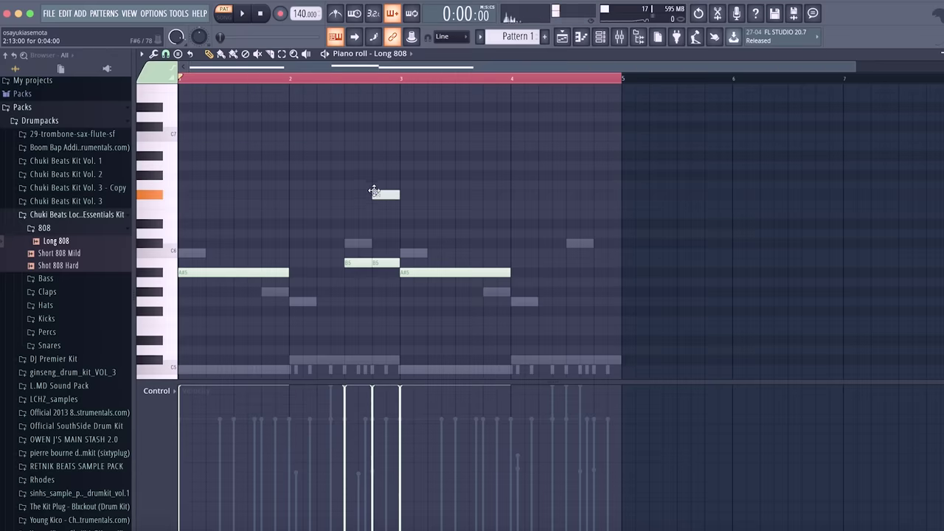
key(space)
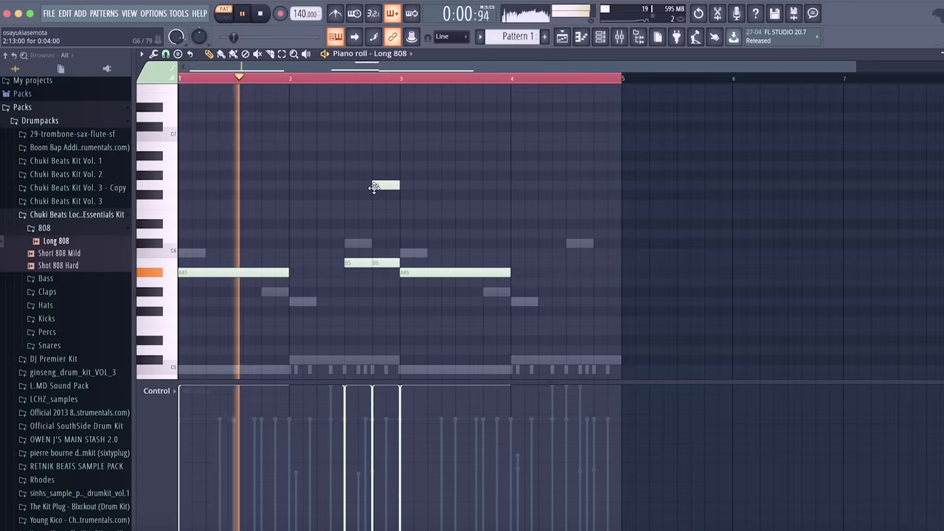
Transpose all Long 808 notes up one octave
key(ctrl+a)
key(ctrl+Up)
scroll(374, 188, up, 2)
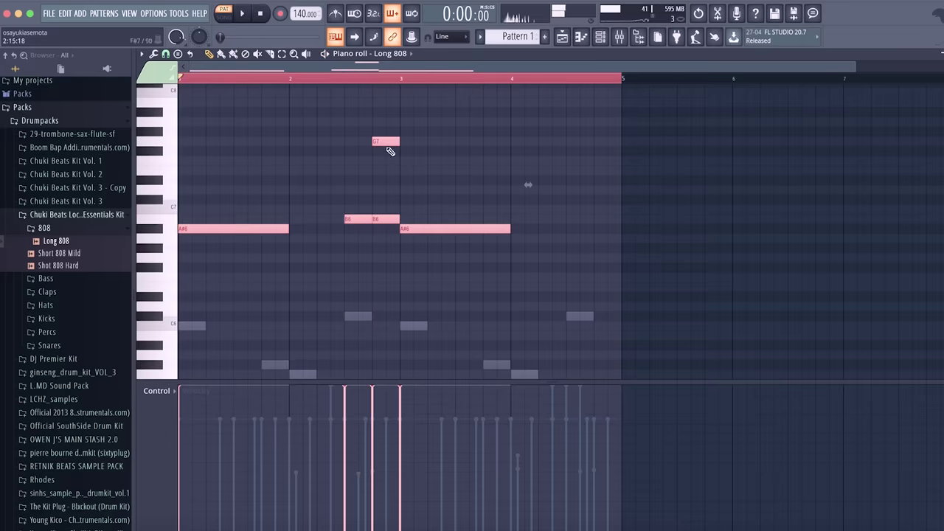
Turn bar 2's highest note into a two-step B7 slide note and add a two-step A#7 on step 15
click(455, 170)
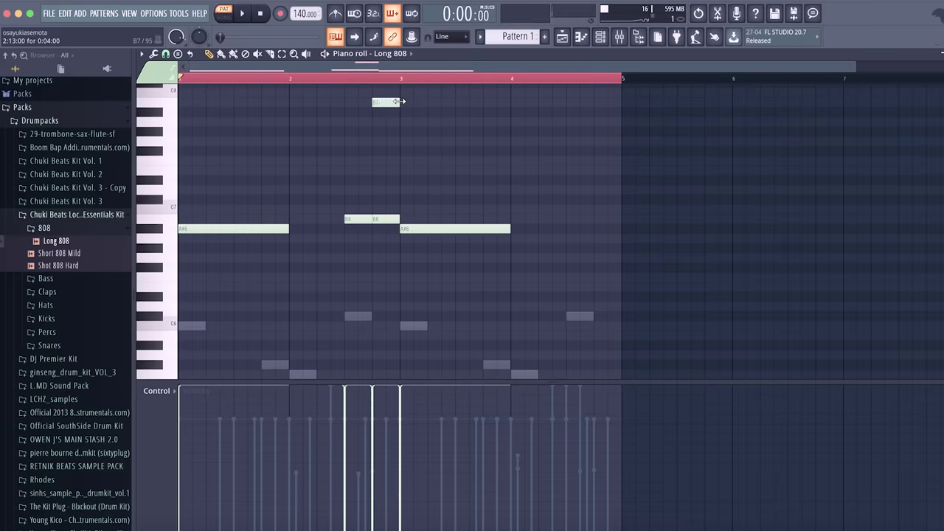
double_click(378, 103)
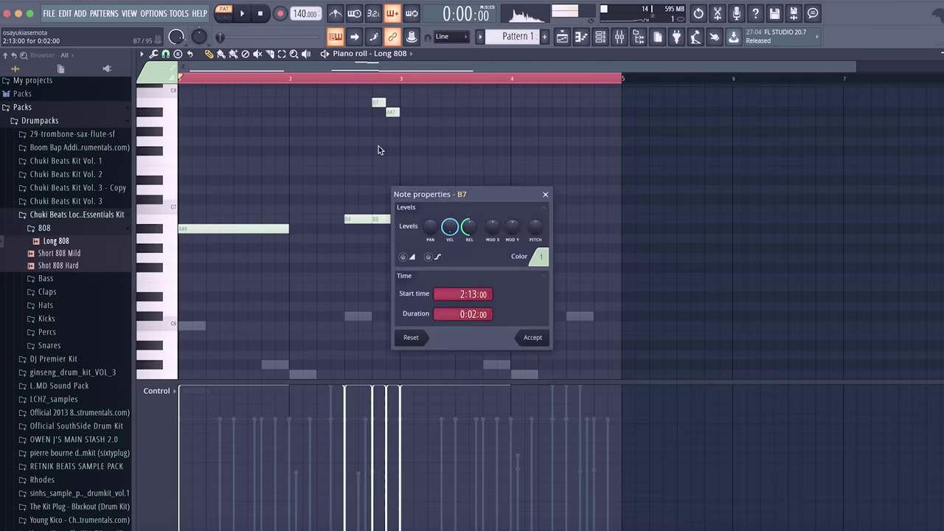
click(531, 337)
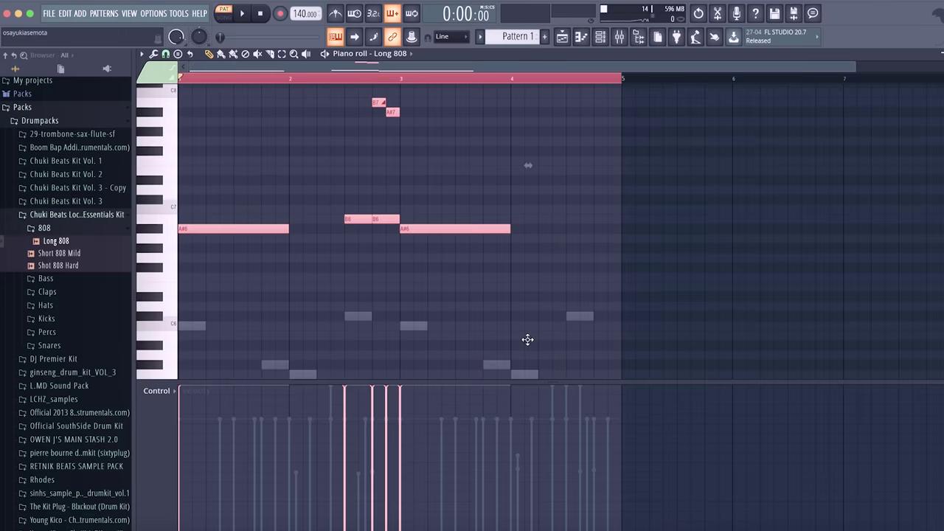
Transpose all Long 808 notes down one octave and play the pattern from step 7 of bar 2
scroll(527, 339, up, 4)
key(space)
click(333, 79)
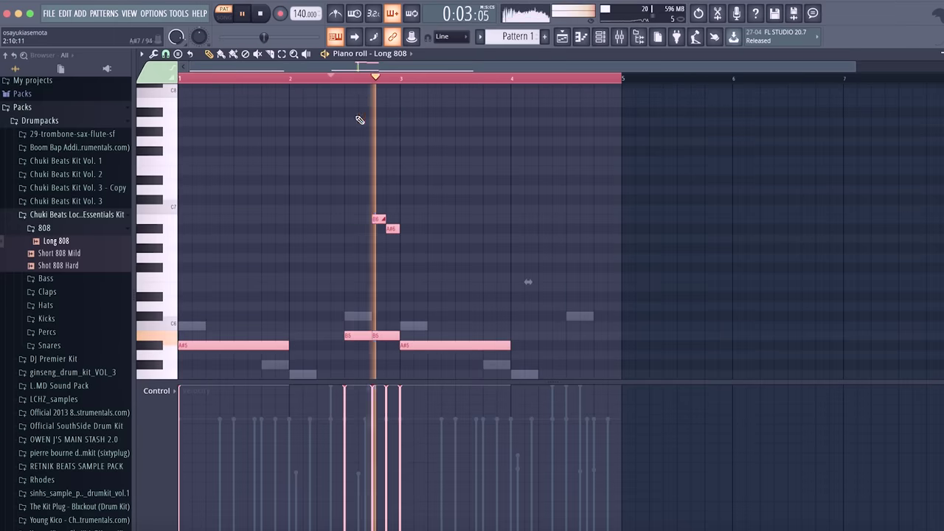
Split bar 2's second B5 into two-step B5 notes on steps 13 and 15, and make the A#6 on step 15 a slide note
click(407, 325)
right_click(425, 328)
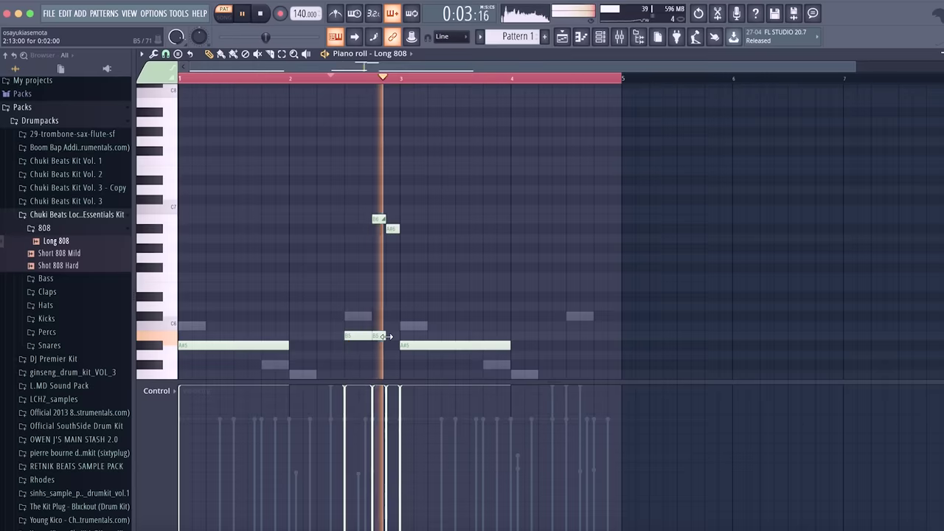
right_click(392, 229)
key(space)
key(space)
key(space)
Set the Long 808 channel to cut itself and play back the bass line
click(600, 36)
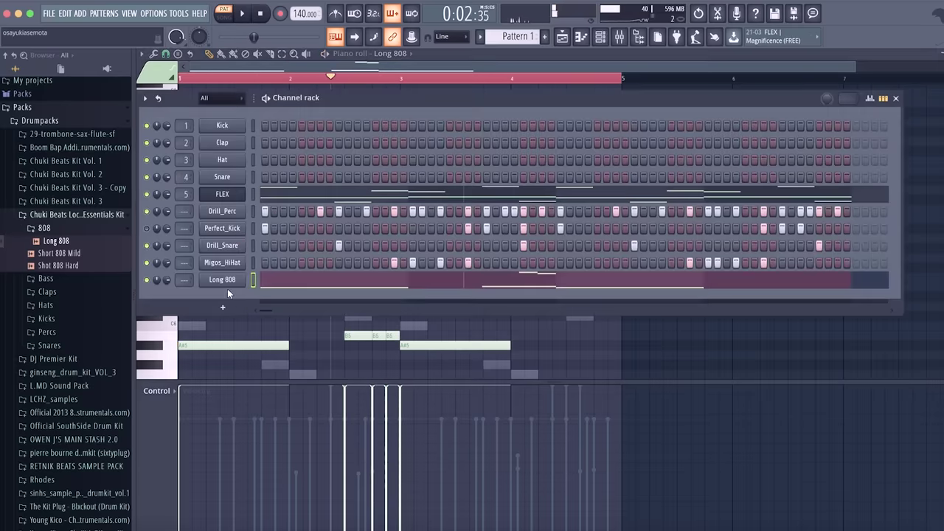
right_click(238, 278)
click(267, 352)
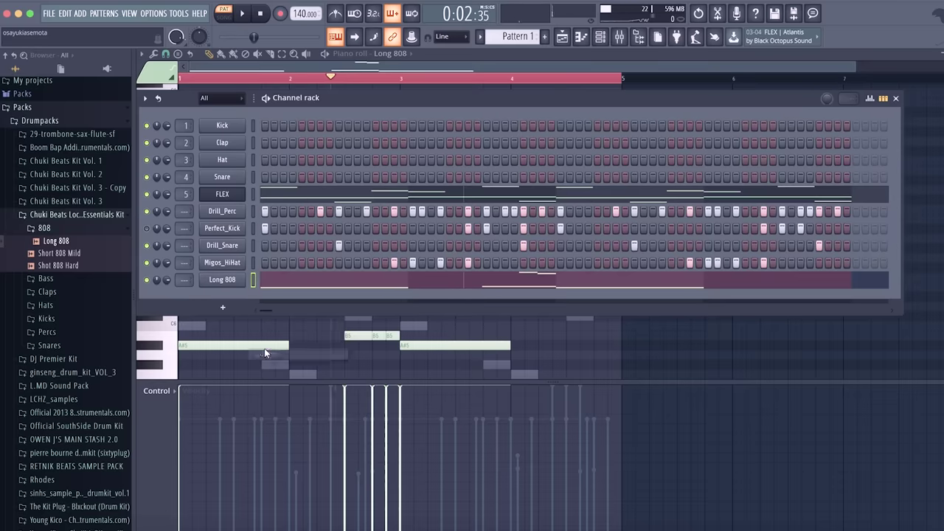
key(space)
click(501, 65)
key(space)
key(space)
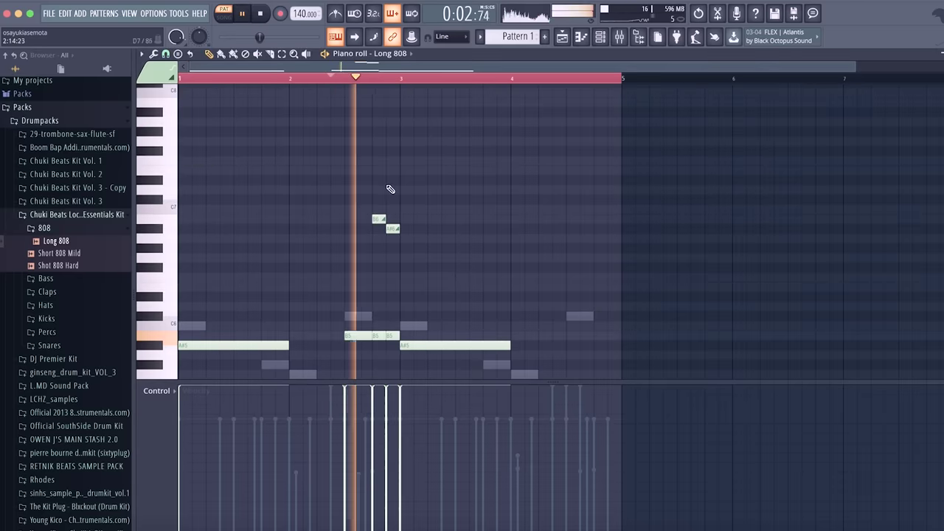
Set the piano roll snap to 1/4 beat and shorten bar 2's B6 and A#6 slide notes to one step each
key(space)
click(165, 54)
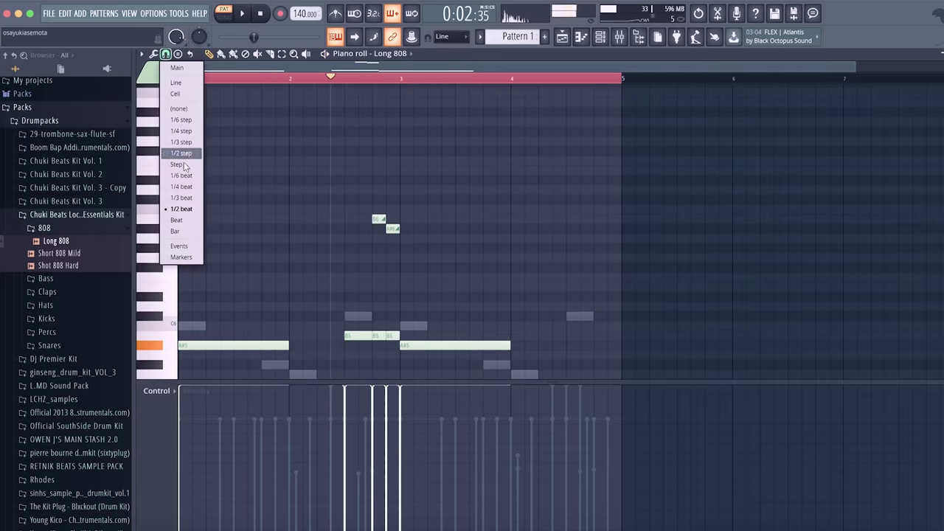
click(182, 186)
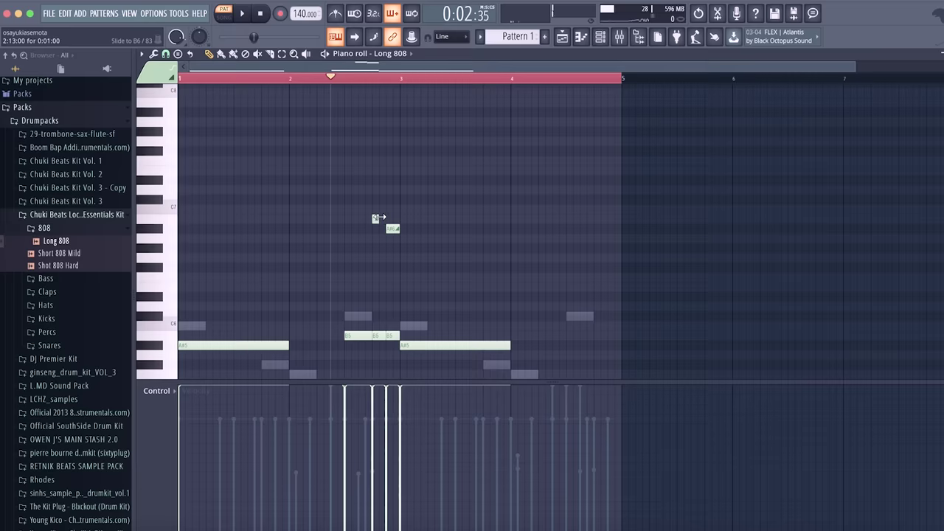
key(space)
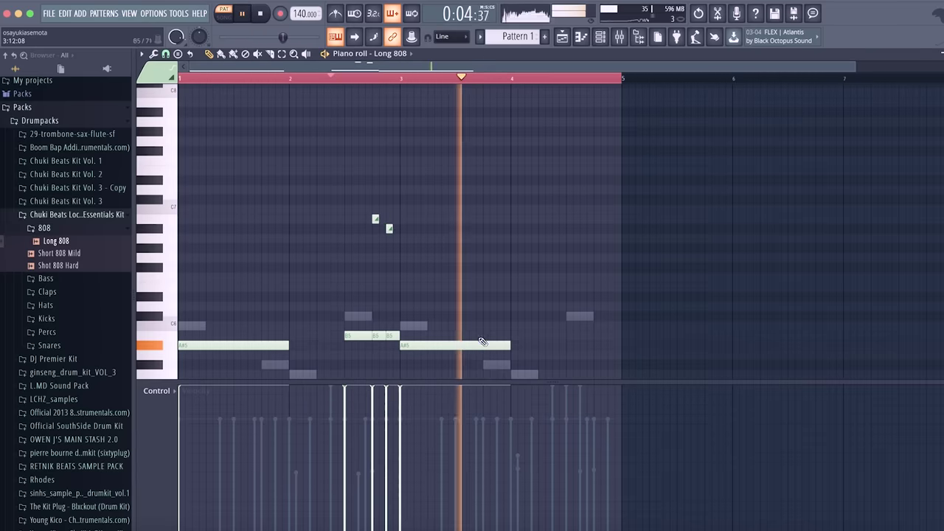
Add B5 notes in bar 4: a four-step note on step 7 and a two-step note on step 11
click(554, 336)
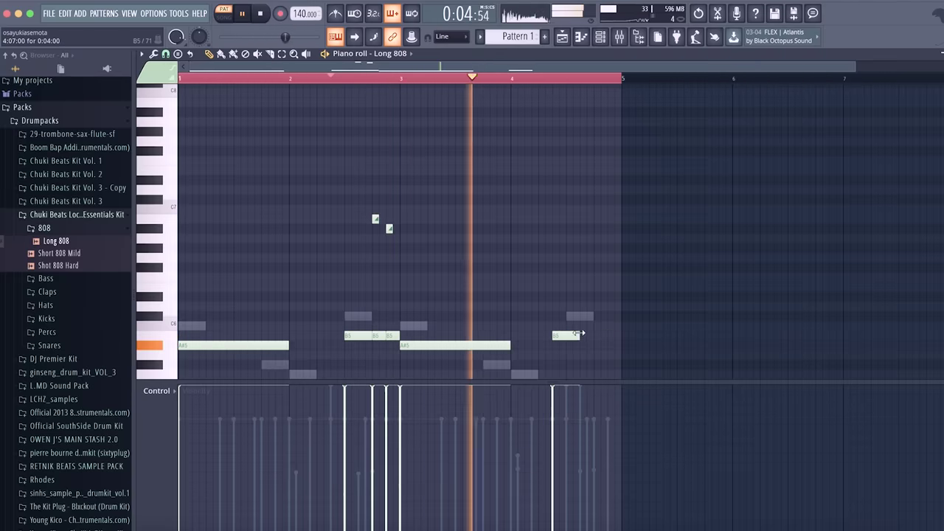
click(584, 335)
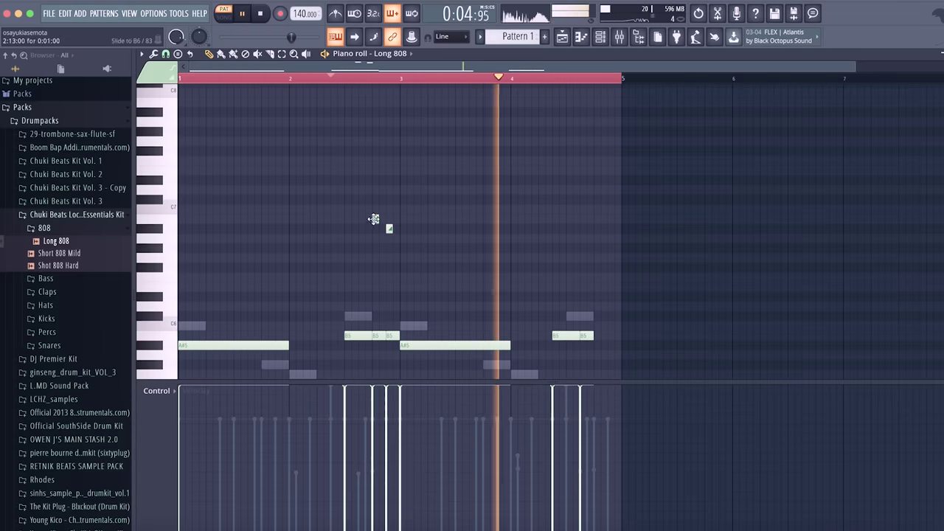
Copy bar 2's last two B5 notes and their slides to steps 13 and 15 of bar 4, and lower the first copied slide to F6
click(374, 220)
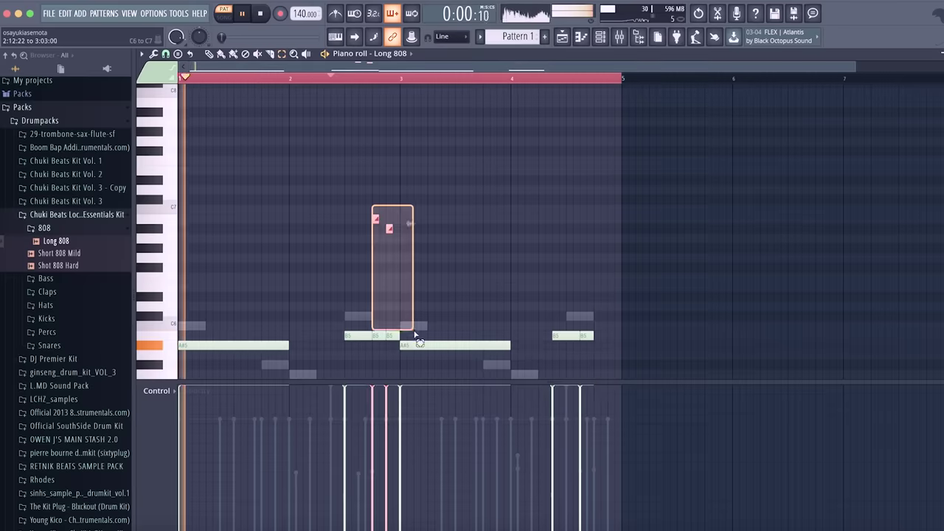
drag(381, 285, 599, 336)
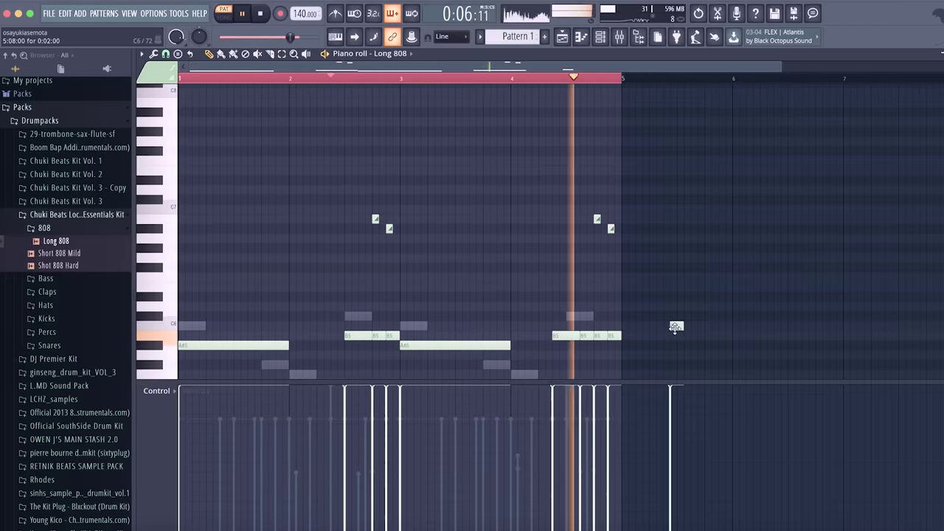
key(space)
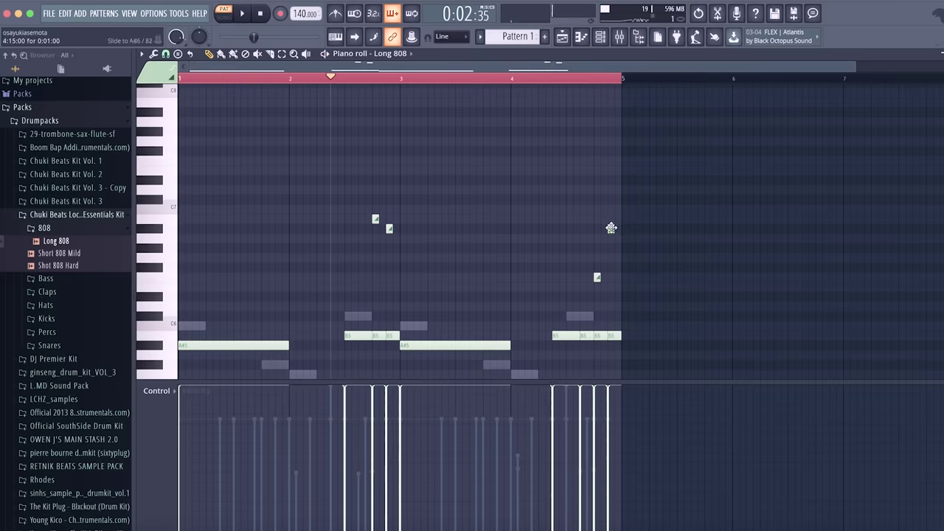
Lower bar 4's last slide to F#6, match bar 2's B5 notes to bar 4 with a four-step and a two-step note, and play the bass line
click(385, 330)
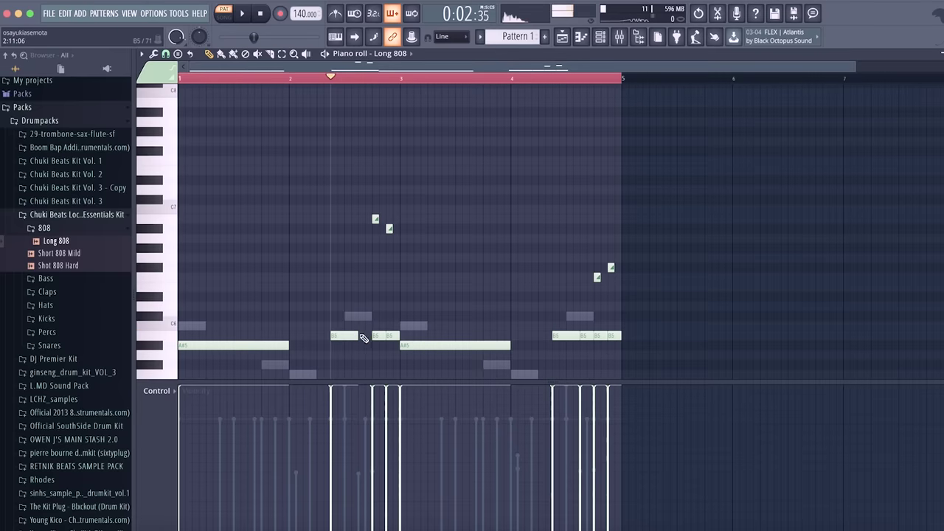
drag(208, 78, 158, 80)
key(space)
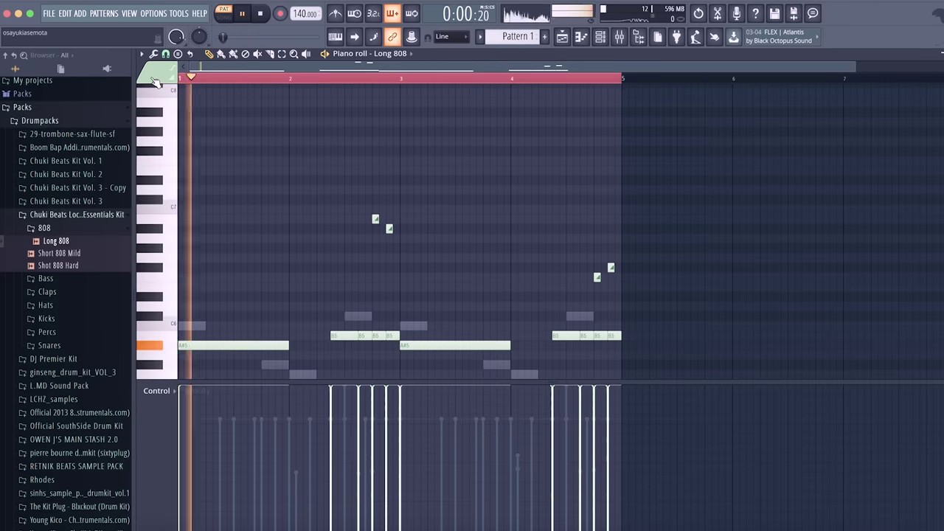
Transpose all Long 808 notes, including the slides, down one octave
key(super+a)
key(super+Down)
key(space)
key(space)
scroll(292, 90, down, 1)
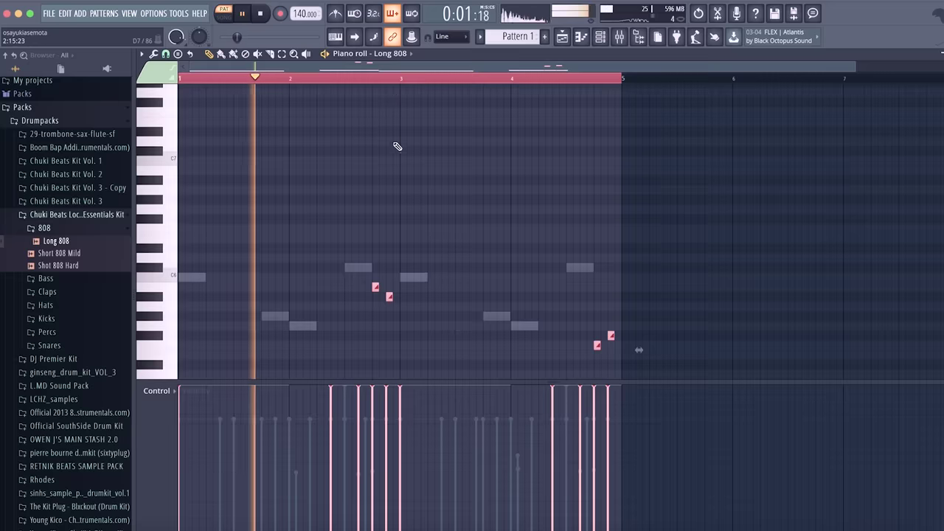
scroll(396, 147, down, 4)
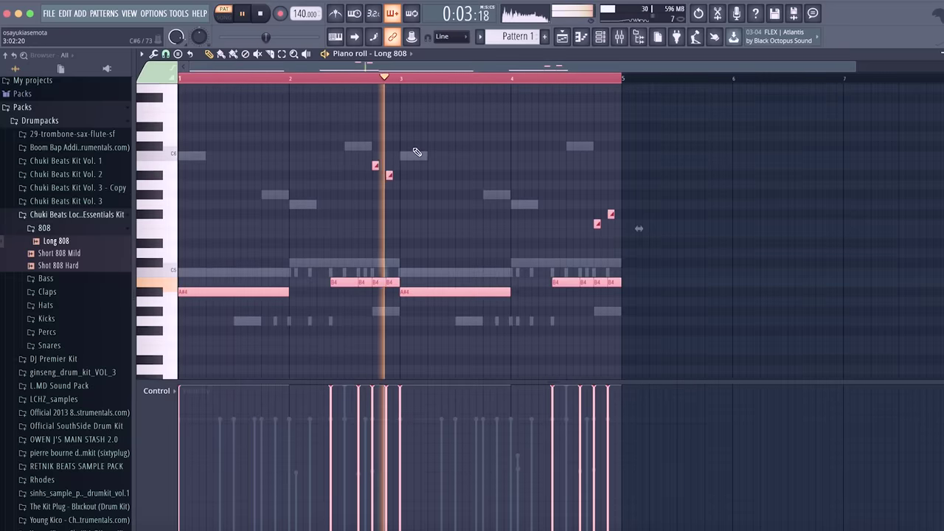
Select only the four slide notes in bars 2 and 4 and transpose them up one octave
drag(354, 143, 559, 228)
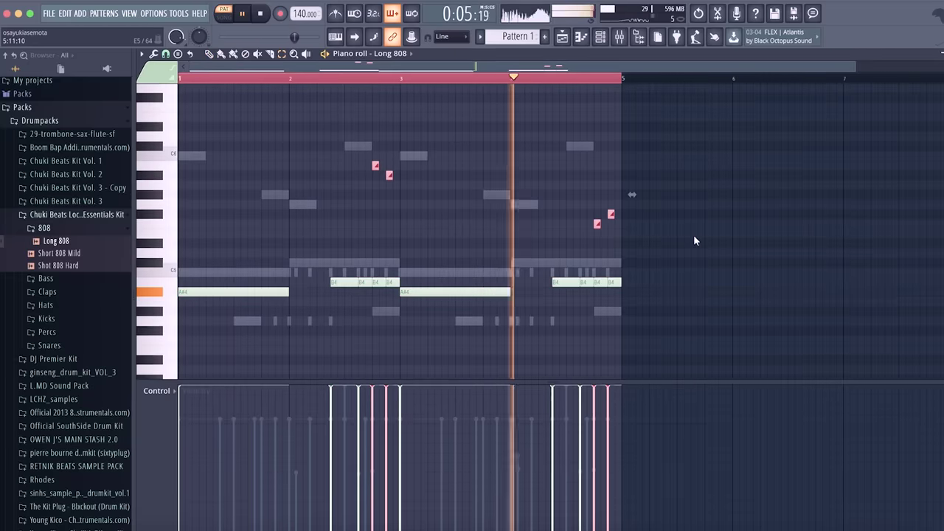
key(super+Up)
scroll(694, 236, up, 2)
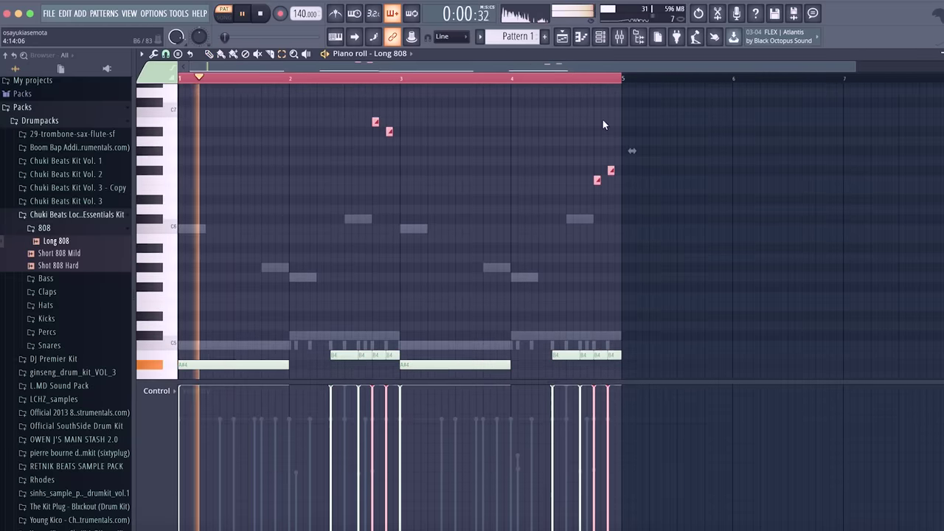
Route the channels from Drill_Perc through Long 808 to mixer tracks 6 to 10 and play the pattern with the mixer open
click(600, 36)
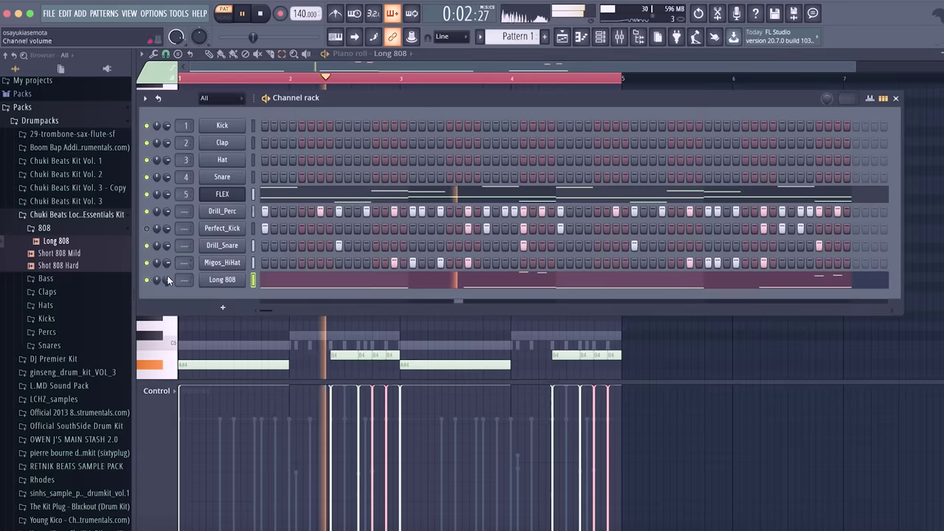
drag(253, 212, 253, 286)
key(ctrl+l)
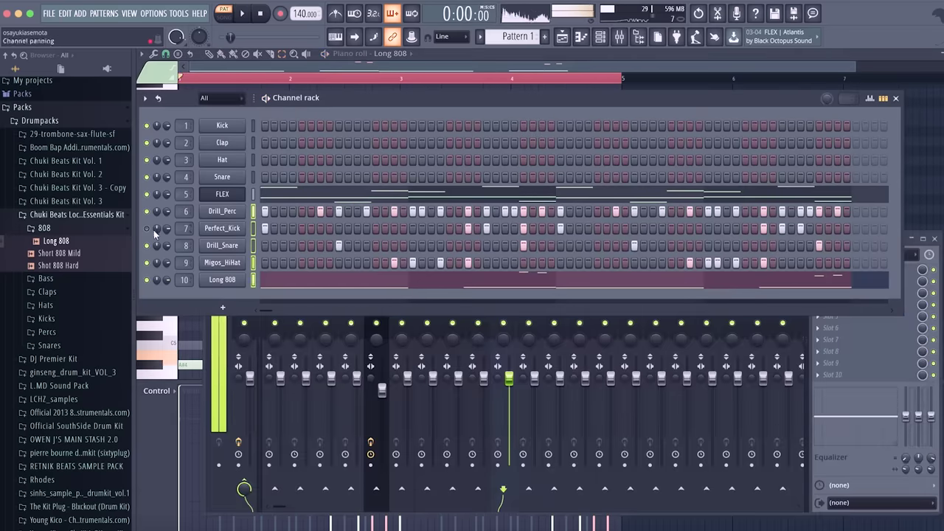
click(627, 36)
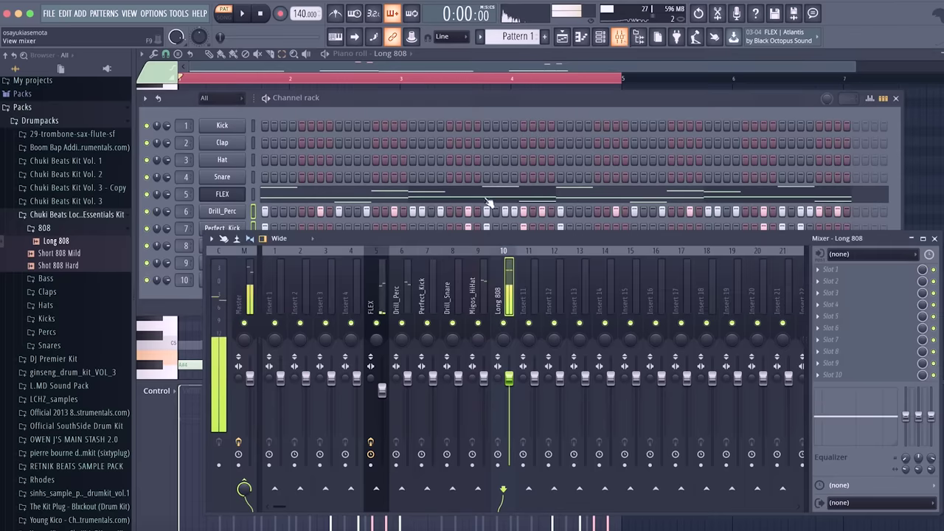
key(space)
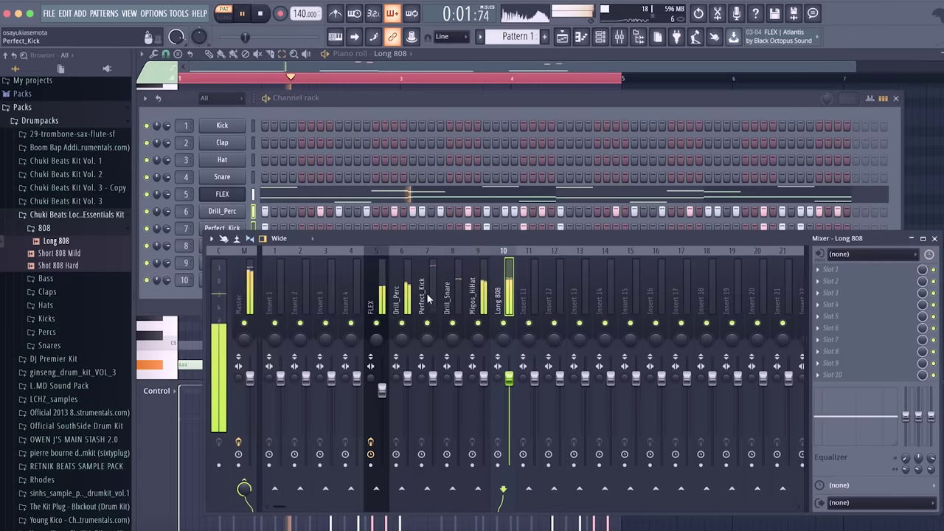
Sidechain the Perfect_Kick mixer track to Long 808 and load Fruity Limiter in slot 4 of the Long 808 track
click(428, 297)
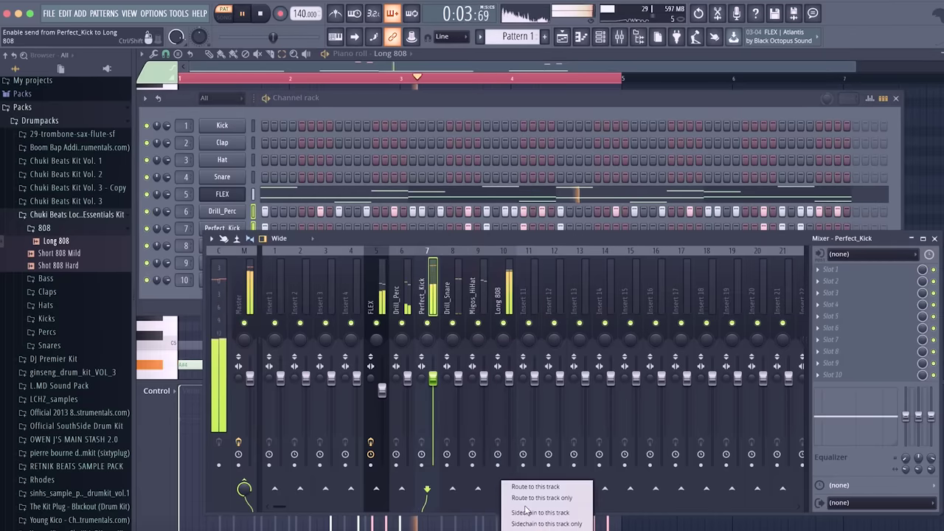
click(503, 284)
click(870, 308)
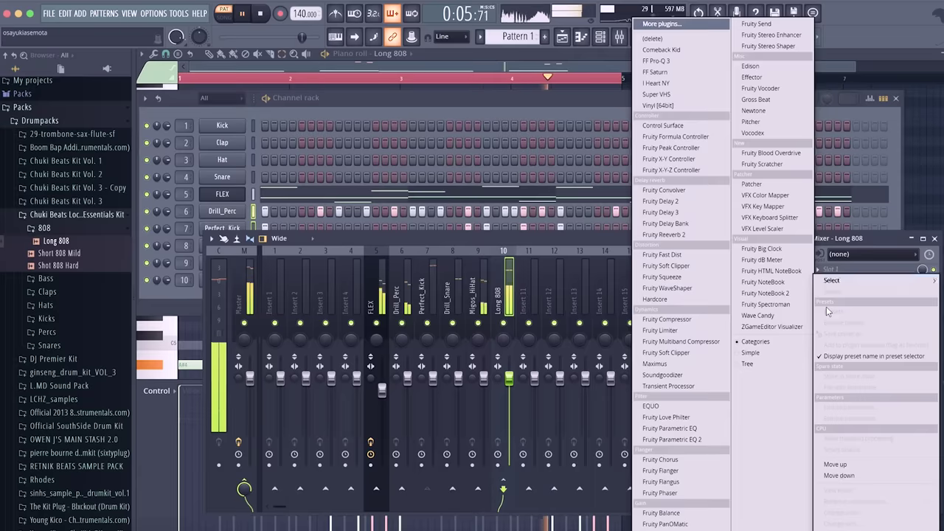
click(671, 332)
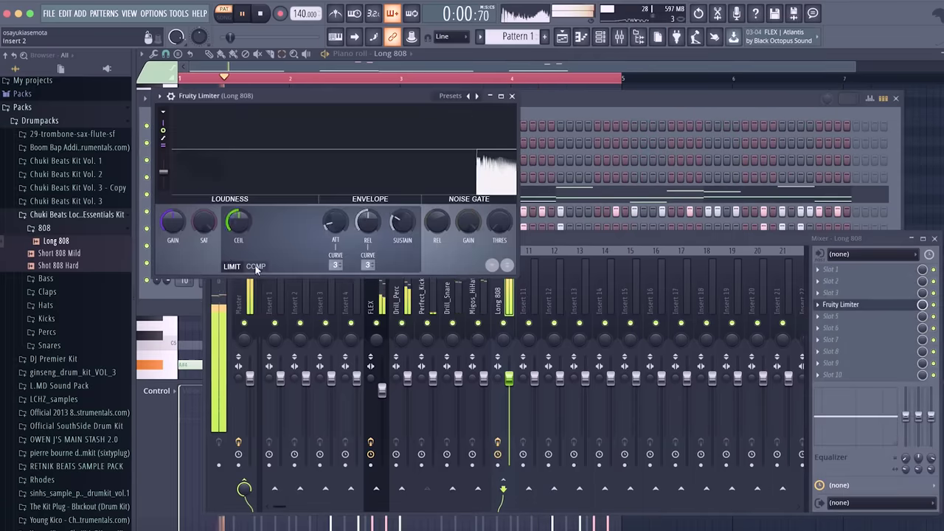
Set the limiter's compressor to sidechain input 1 with a raised ratio, a lowered threshold and a release of about 100 ms
drag(298, 216, 298, 206)
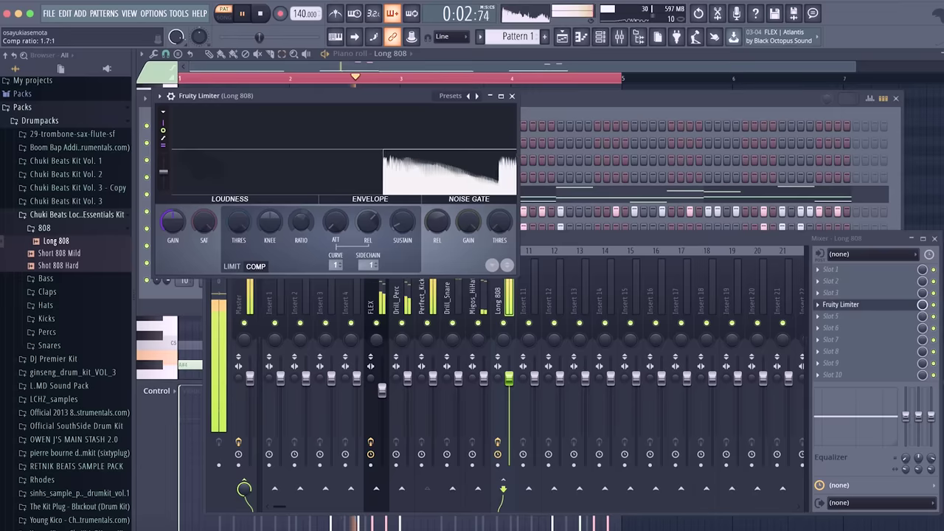
drag(234, 218, 234, 237)
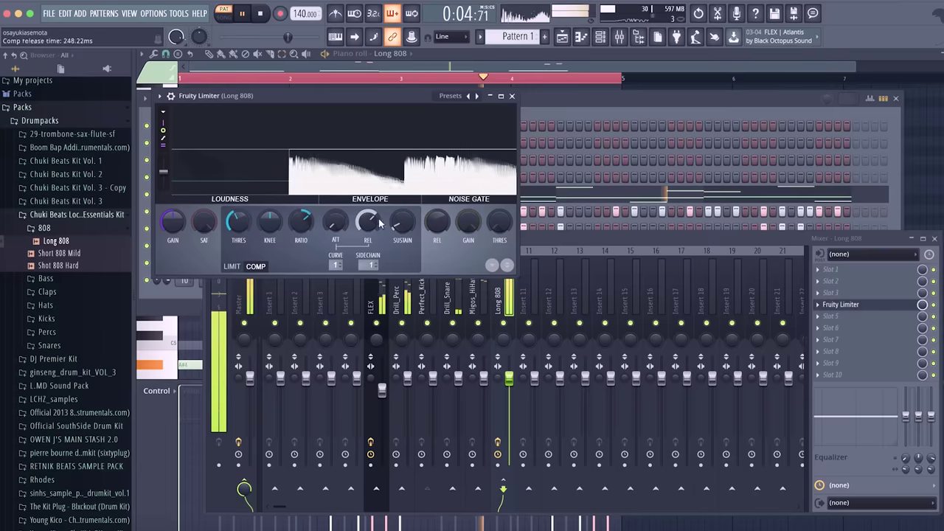
drag(402, 222, 402, 215)
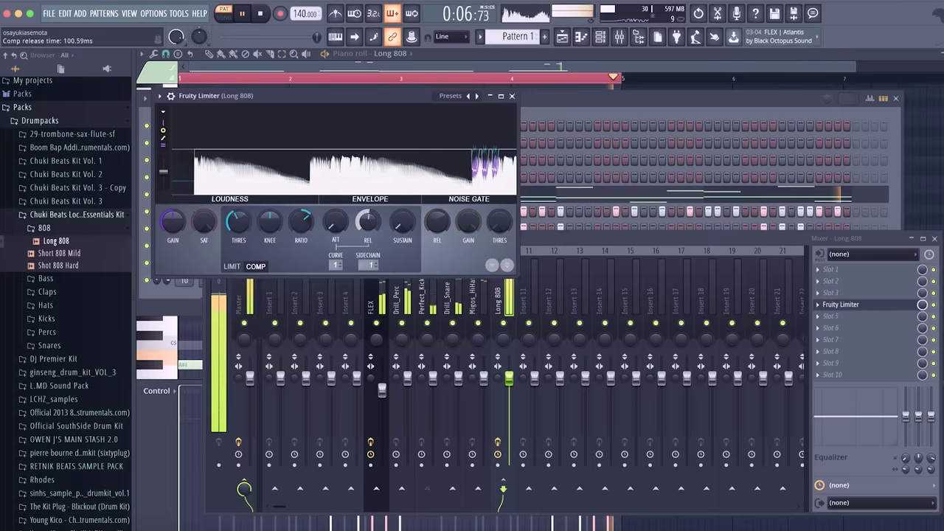
click(512, 96)
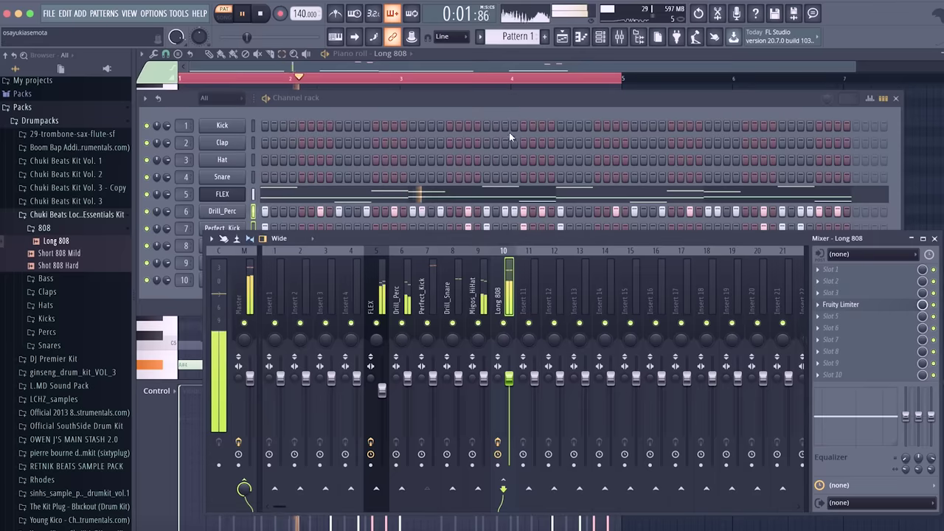
Lower the mixer levels of Long 808 to 90%, Perfect_Kick to 88% and FLEX to 81%
click(433, 380)
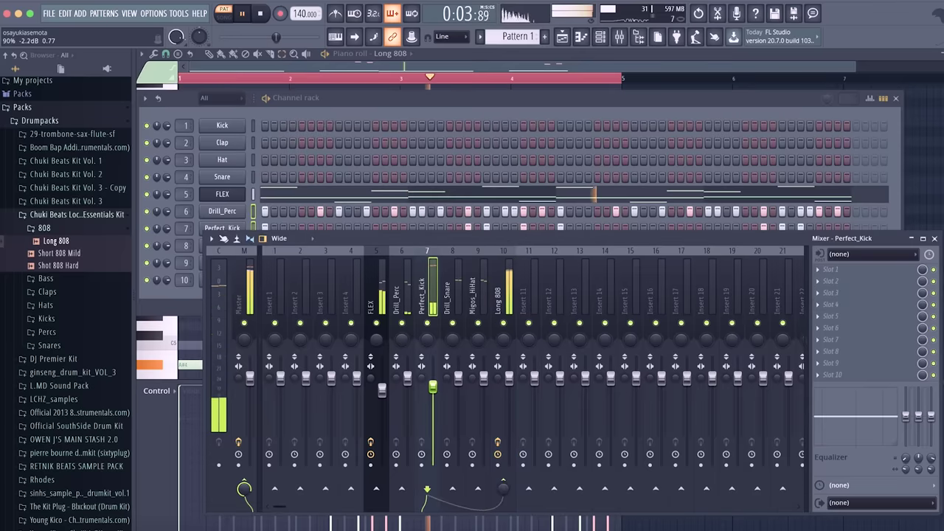
drag(509, 379, 508, 387)
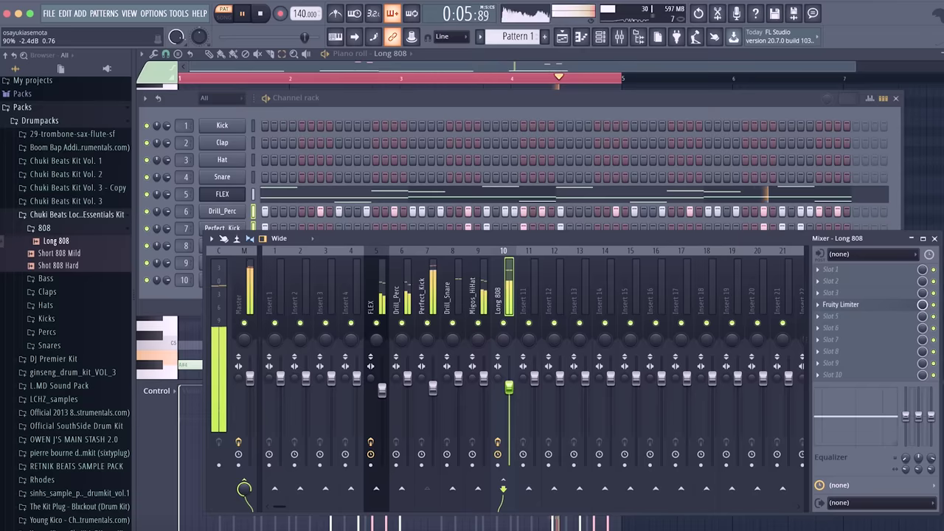
click(381, 389)
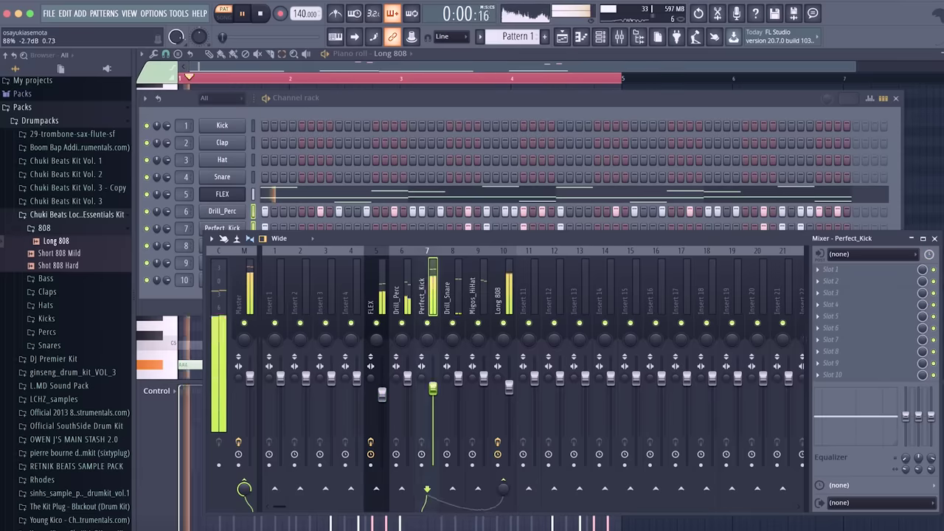
click(433, 368)
click(382, 392)
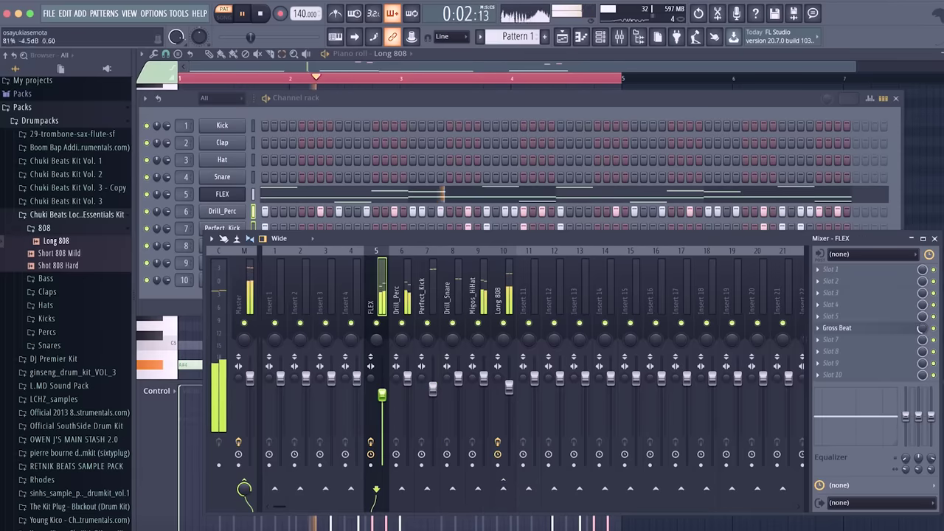
Solo the FLEX mixer track and load a second Gross Beat in slot 7
right_click(377, 324)
click(847, 328)
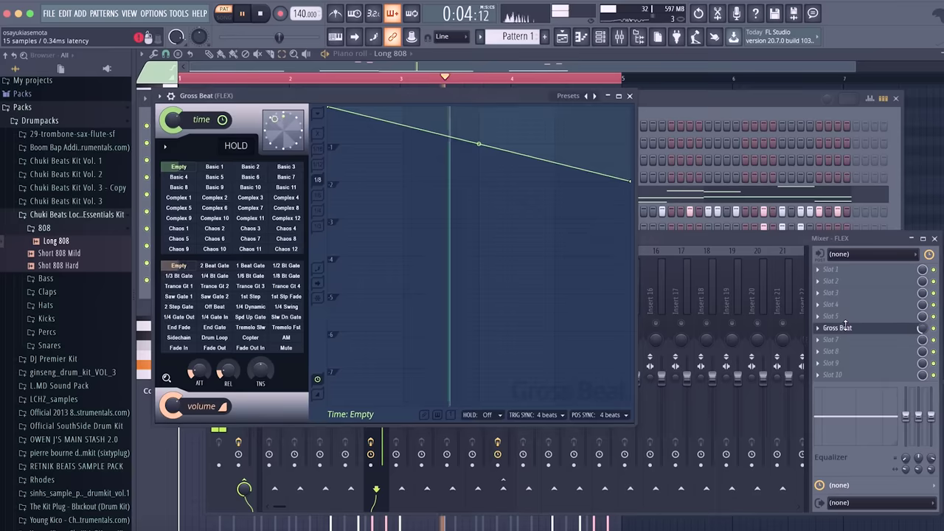
click(878, 343)
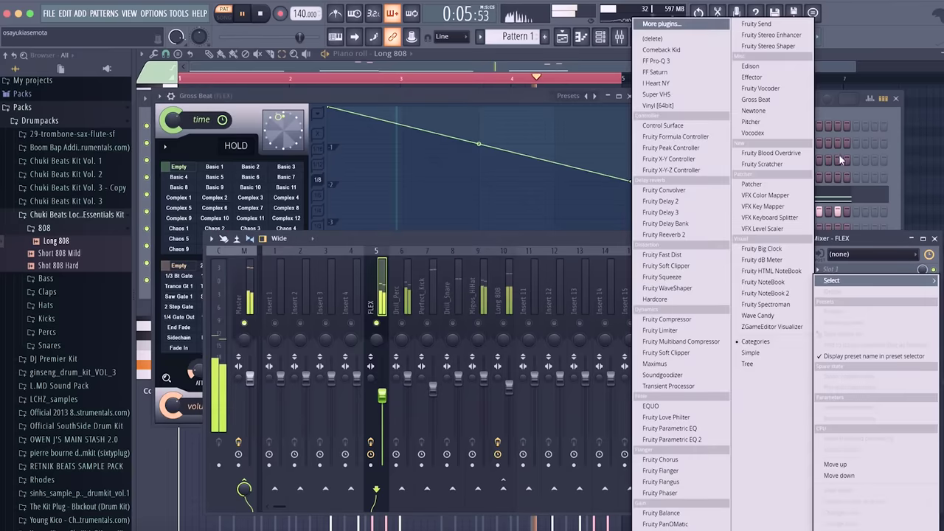
click(758, 99)
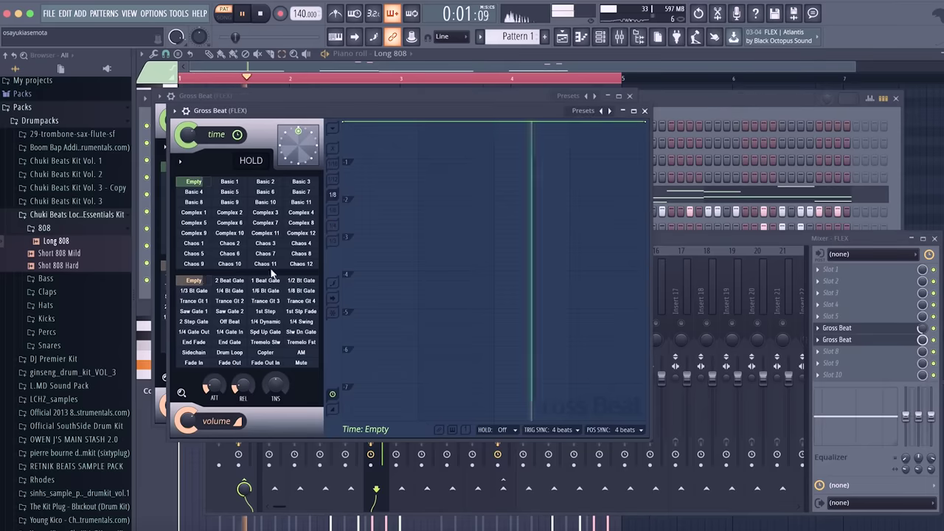
Apply the 1 Beat Gate volume preset in the second Gross Beat and reduce its volume mix
click(293, 283)
click(269, 283)
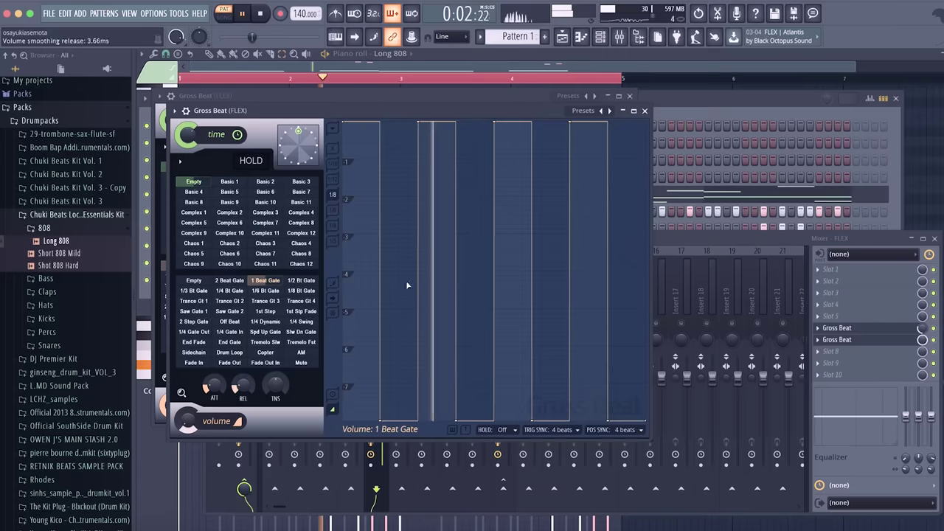
click(644, 110)
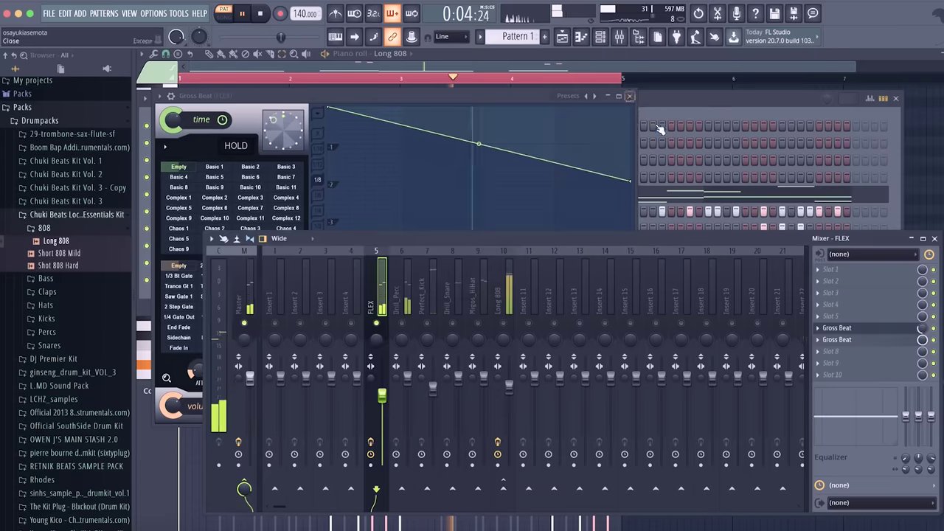
Try transposing the whole FLEX melody up one octave in its piano roll
click(586, 38)
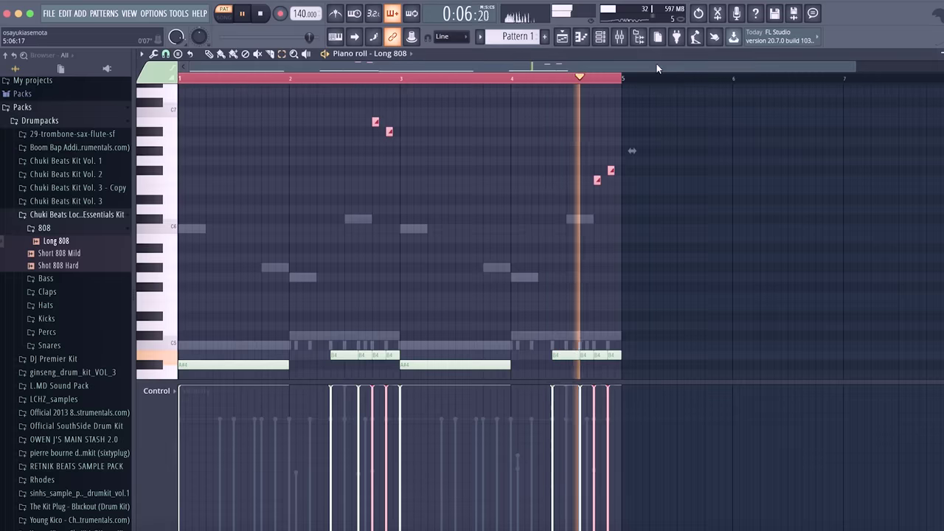
click(599, 37)
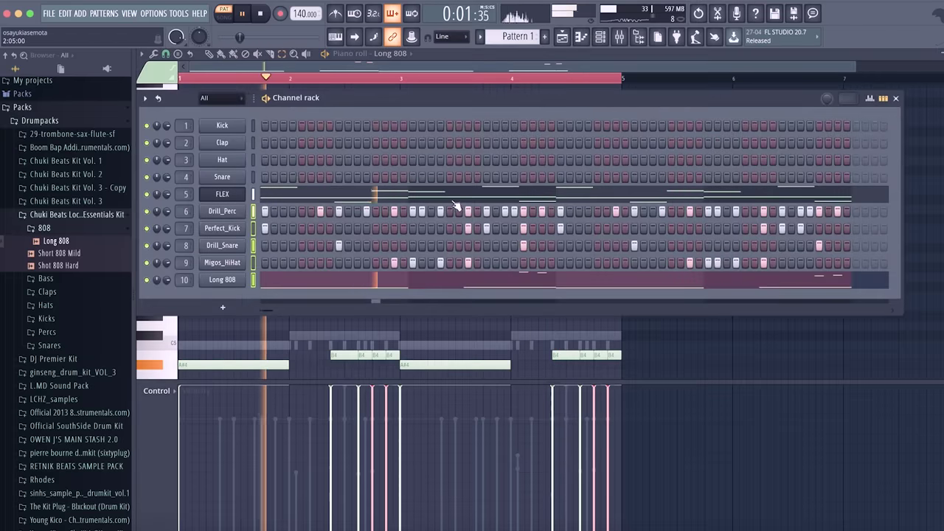
click(455, 197)
key(ctrl+a)
key(ctrl+Up)
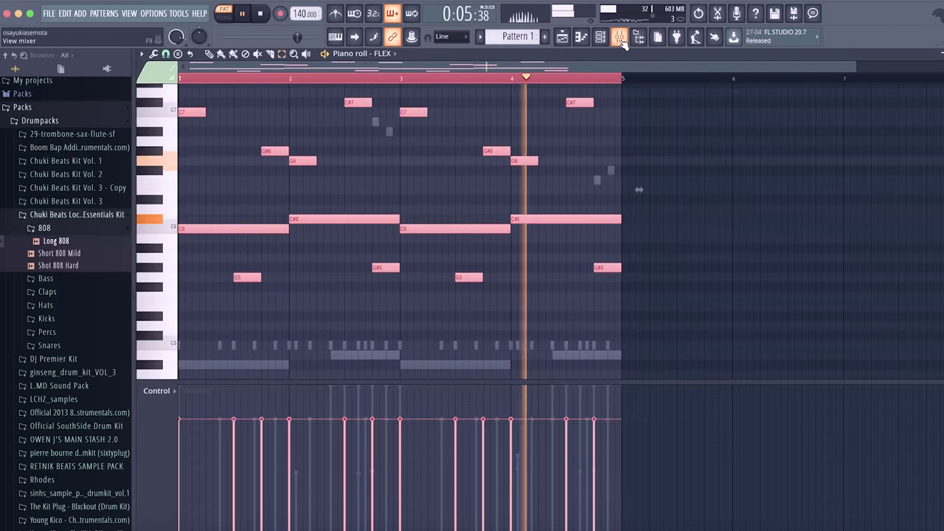
Try transposing the FLEX melody down seven semitones
key(shift+Down)
key(shift+Down)
key(shift+Down)
key(shift+Down)
key(shift+Down)
key(shift+Down)
key(shift+Down)
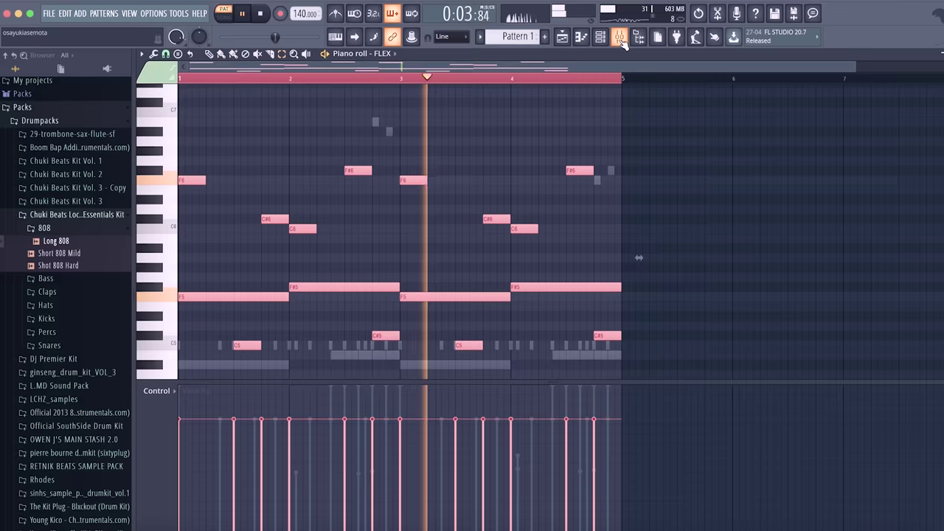
Undo all the recent transpositions of the FLEX melody, including the octave shift
key(ctrl+z)
key(ctrl+z)
key(ctrl+z)
key(ctrl+z)
key(ctrl+alt+z)
key(ctrl+alt+z)
key(ctrl+alt+z)
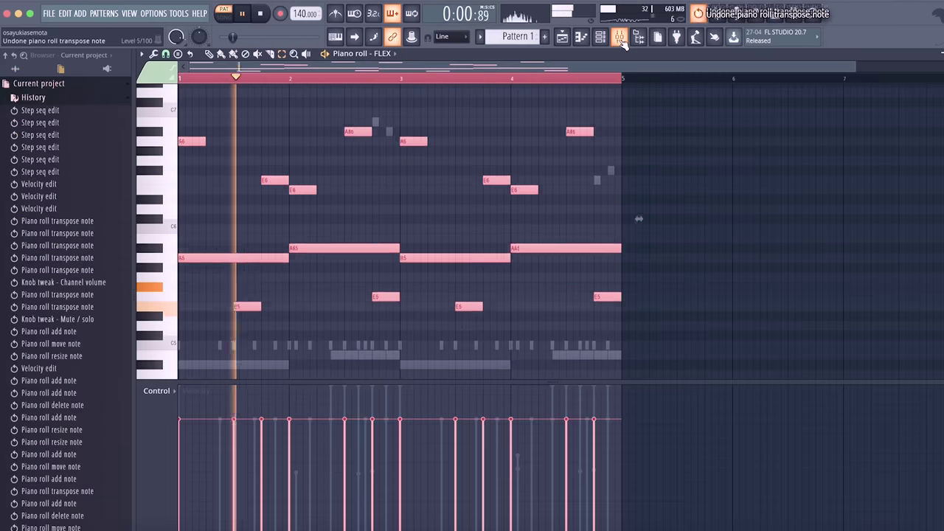
key(ctrl+alt+z)
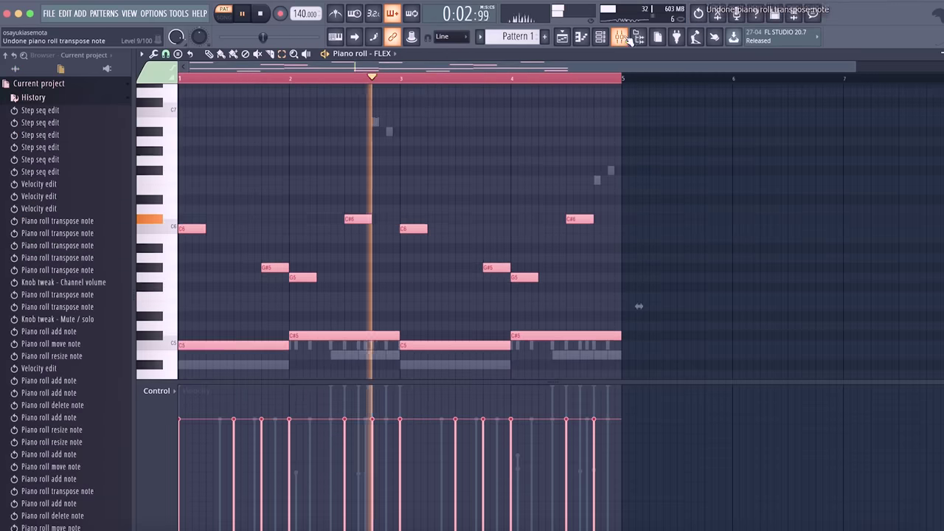
Cut the low-shelf EQ band of the FLEX mixer track to -18 dB and unsolo the track
click(619, 39)
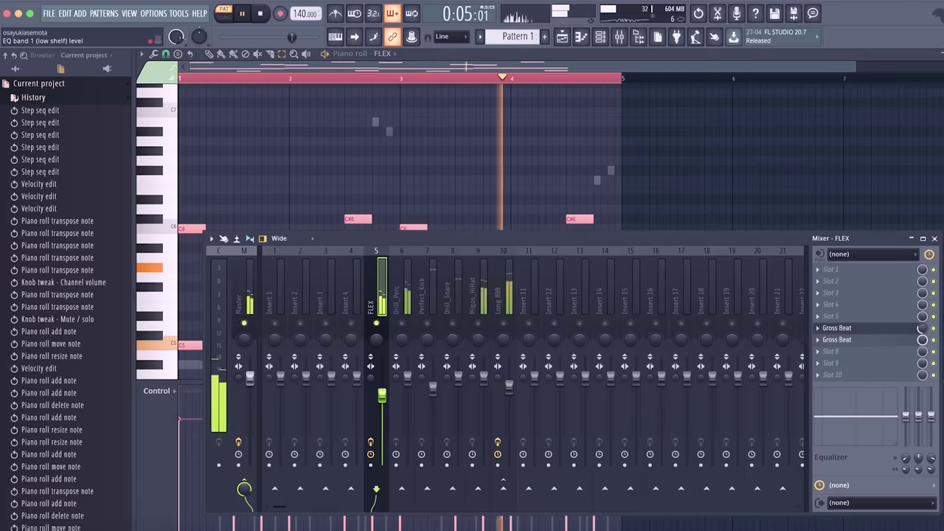
drag(906, 416, 906, 444)
right_click(377, 323)
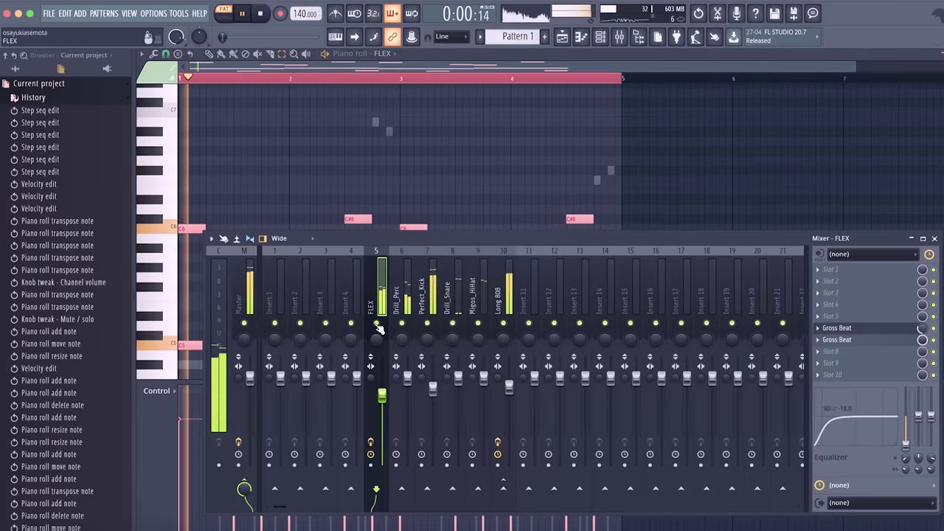
Show the playlist and split Pattern 1 into separate patterns by channel
click(562, 39)
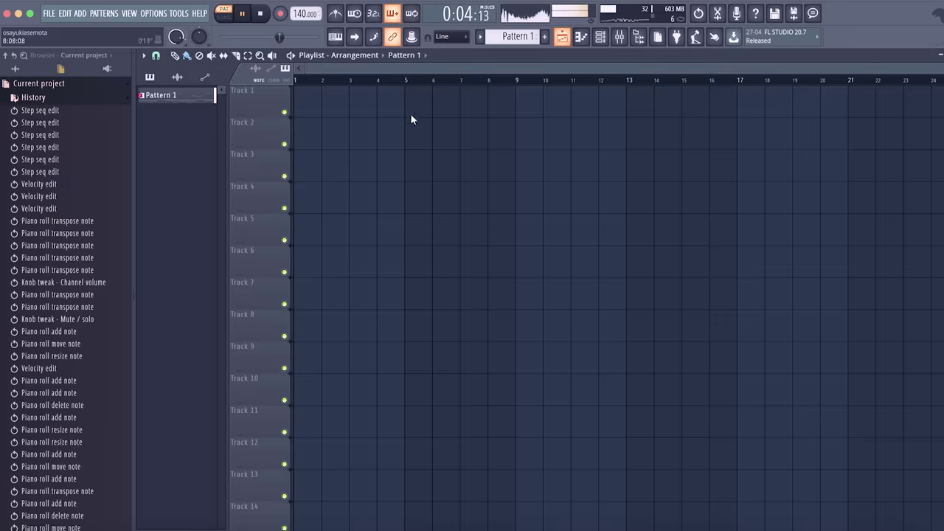
click(480, 37)
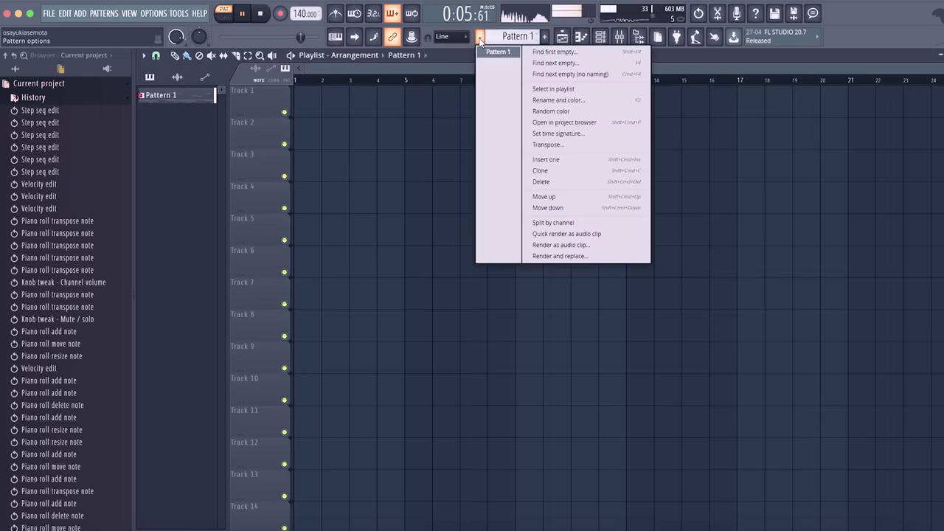
click(568, 223)
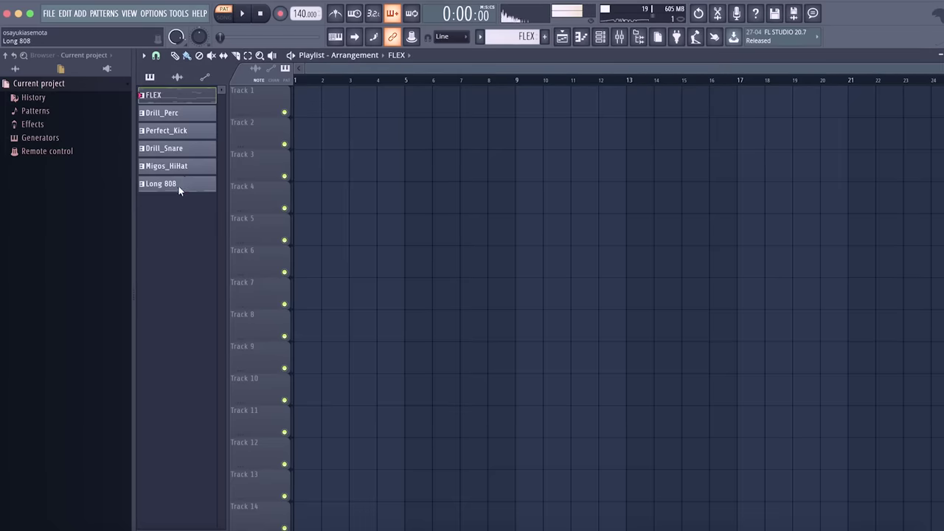
Lay out the six patterns on Tracks 1–6 through bar 20, keeping only FLEX in bars 1–4 and FLEX with Drill_Perc in bars 5–8
mouse_move(295, 129)
mouse_down()
mouse_move(308, 111)
mouse_move(801, 103)
mouse_move(794, 105)
mouse_up()
drag(334, 138, 331, 288)
key(Delete)
key(space)
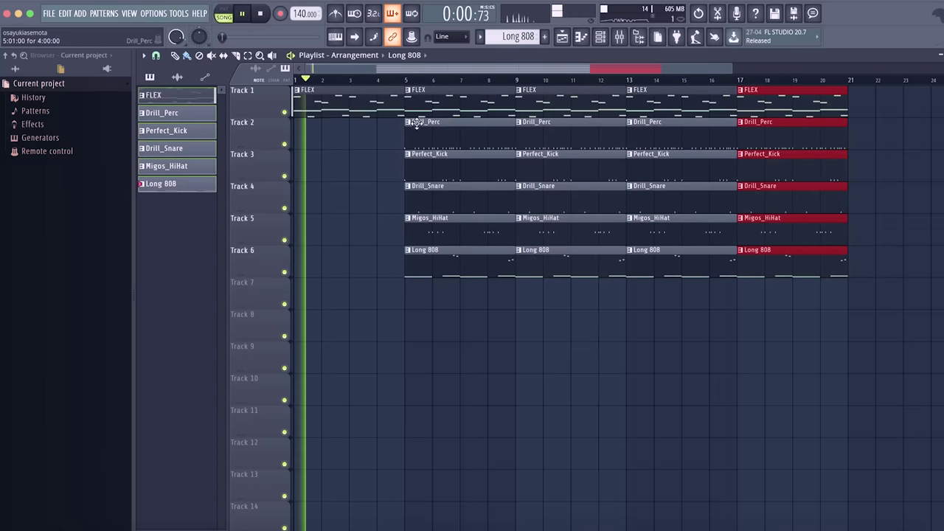
drag(414, 151, 453, 316)
key(Delete)
Move the bar 9 Long 808 clip to start at bar 6, make it unique and reduce its notes to a short sliding fill
drag(538, 265, 435, 266)
click(436, 251)
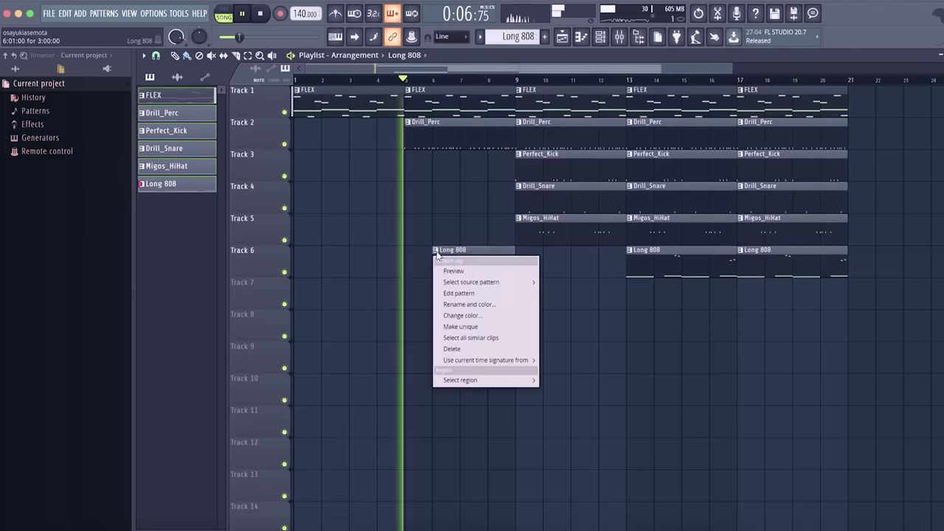
click(457, 326)
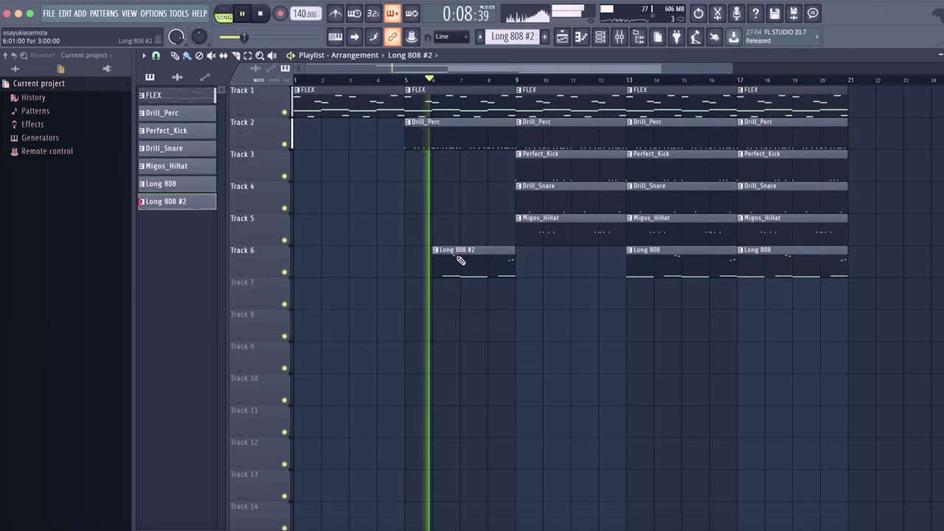
double_click(459, 261)
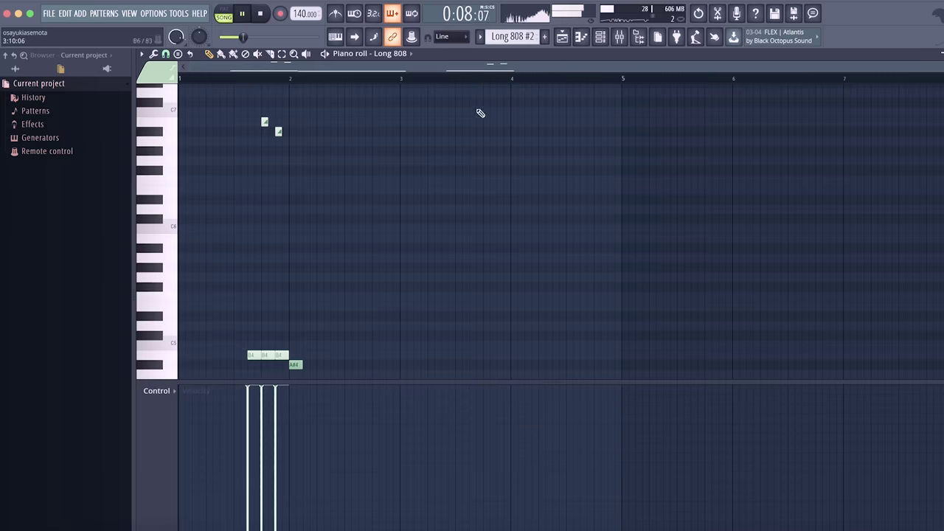
click(560, 37)
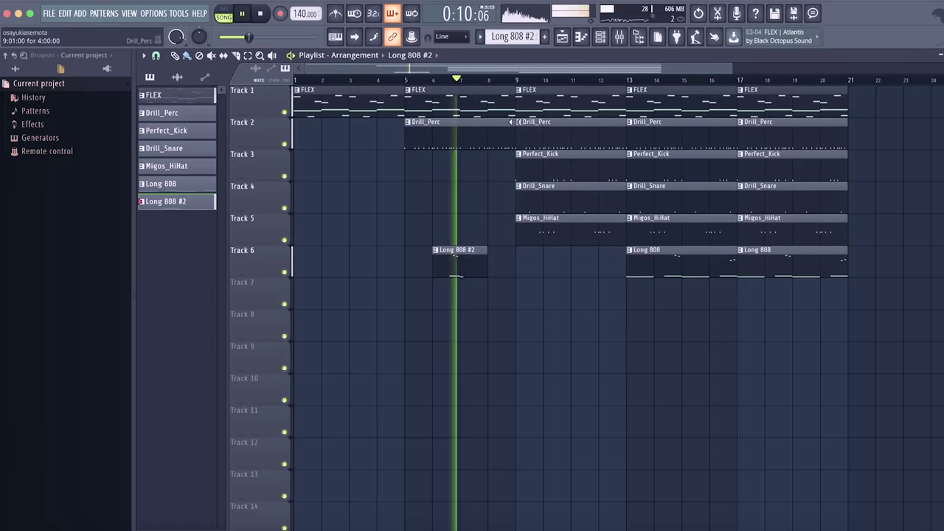
Try moving the Long 808 clip from bar 13 to bar 9 and trimming the Perfect_Kick clip to start at bar 10
drag(664, 258, 643, 259)
key(space)
key(space)
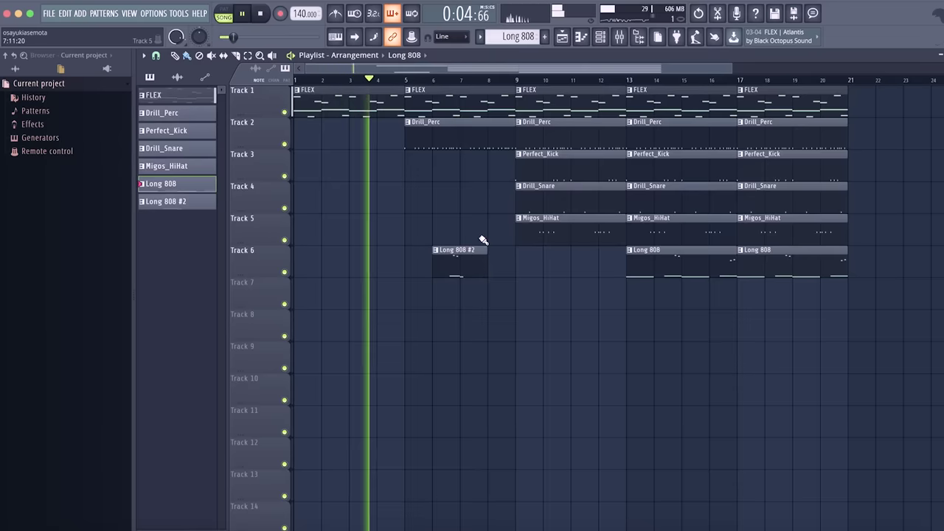
drag(666, 274, 540, 261)
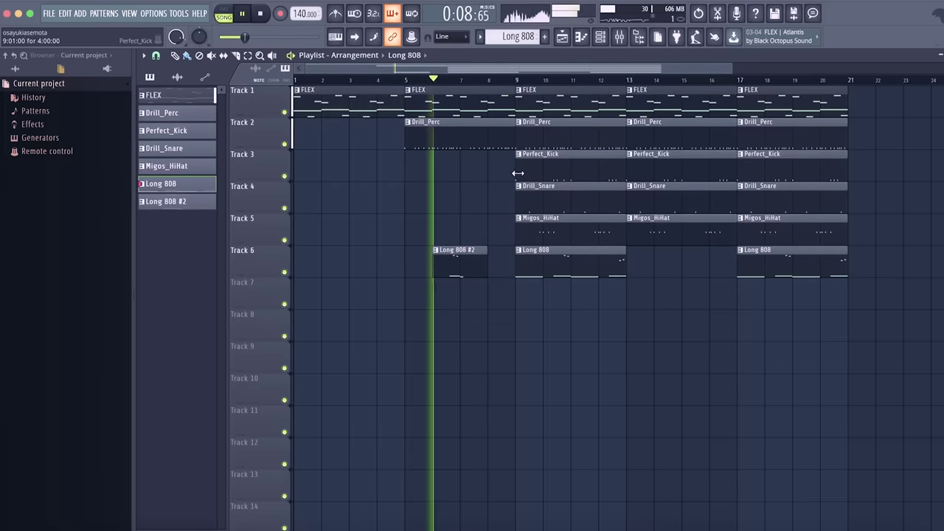
drag(537, 170, 565, 171)
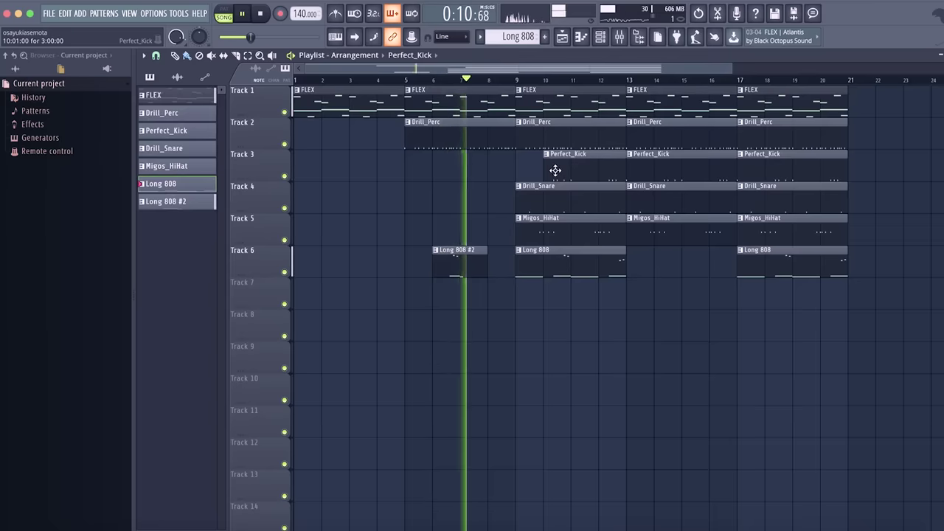
Clear the kick, hi-hat and Long 808 clips from bars 9–12, keeping a Drill_Snare clip there
right_click(554, 205)
right_click(560, 231)
right_click(564, 263)
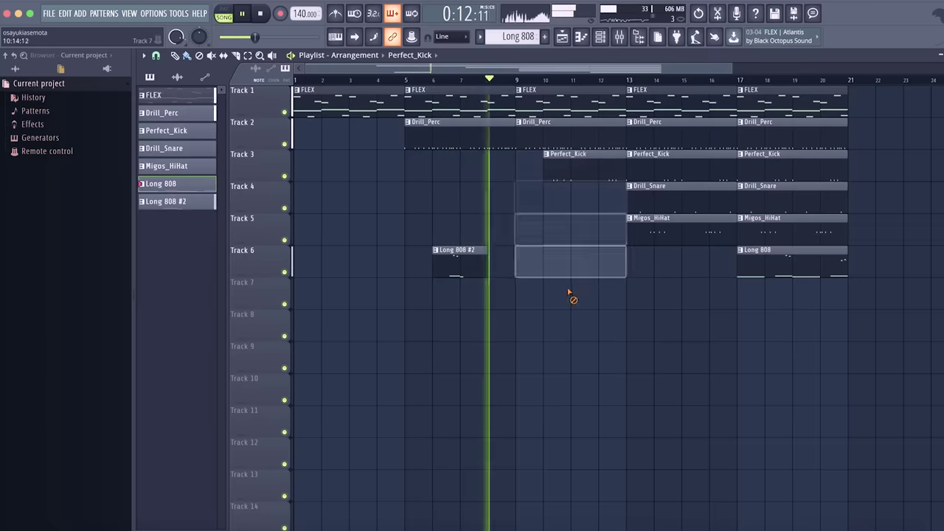
right_click(575, 177)
click(643, 189)
drag(542, 198, 550, 197)
Place Long 808 clips at bars 13 and 17, and trim the bar 13 Perfect_Kick clip to start at bar 14
drag(774, 257, 656, 266)
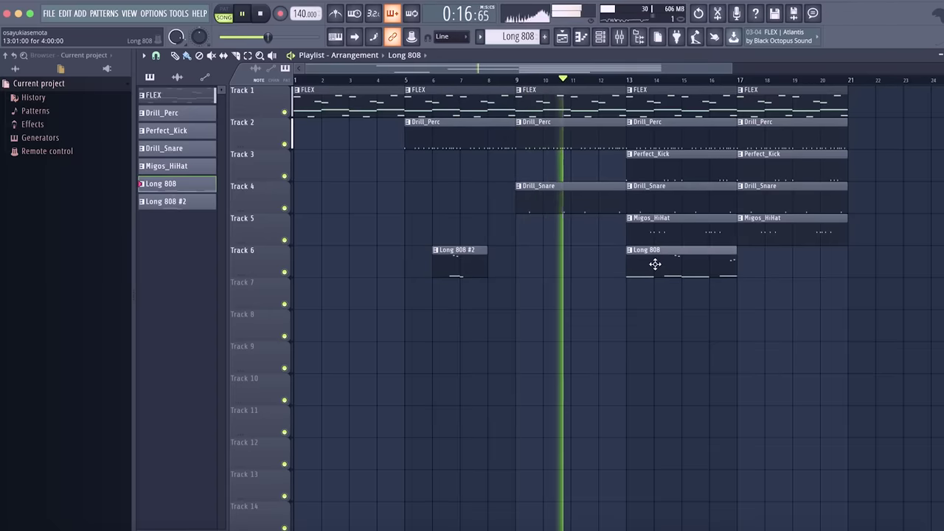
drag(627, 169, 664, 169)
shift+drag(669, 257, 779, 258)
Duplicate all clips in bars 13–20 on Tracks 1–6 into bars 21–28
scroll(717, 213, down, 2)
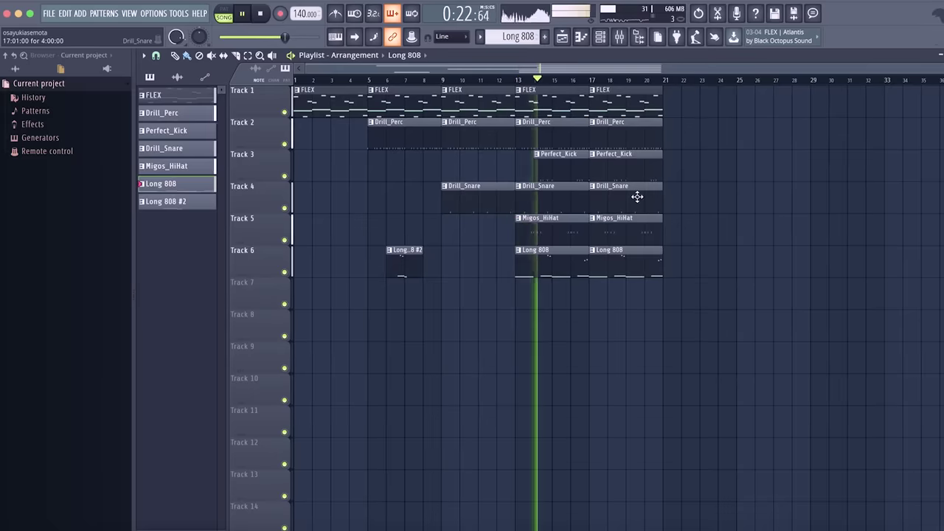
ctrl+drag(530, 86, 641, 277)
key(ctrl+b)
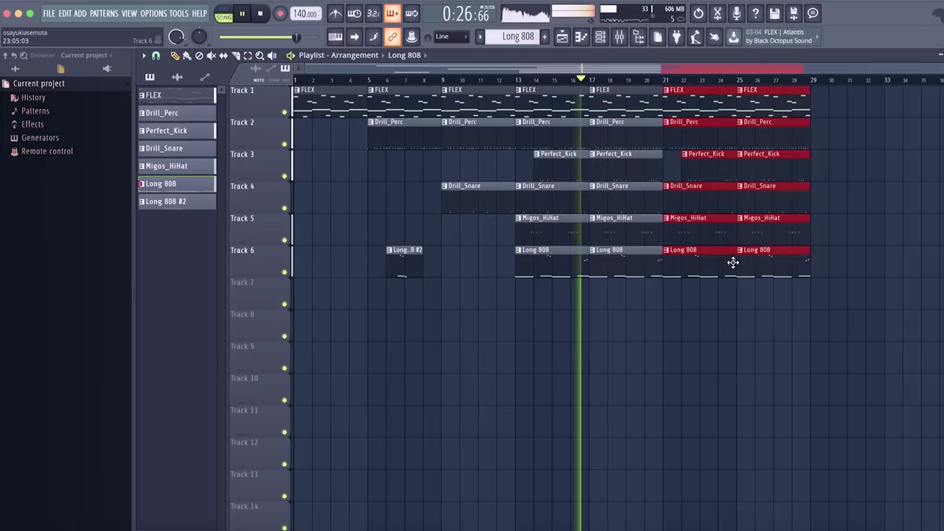
Extend the duplicated Perfect_Kick clip's start back to bar 21 on Track 3
scroll(692, 282, down, 2)
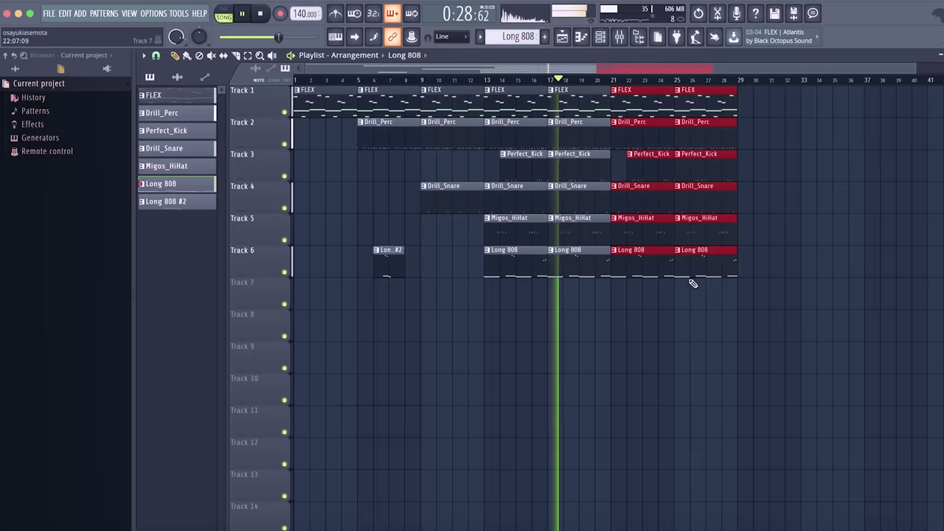
click(785, 276)
right_click(818, 276)
drag(628, 168, 614, 168)
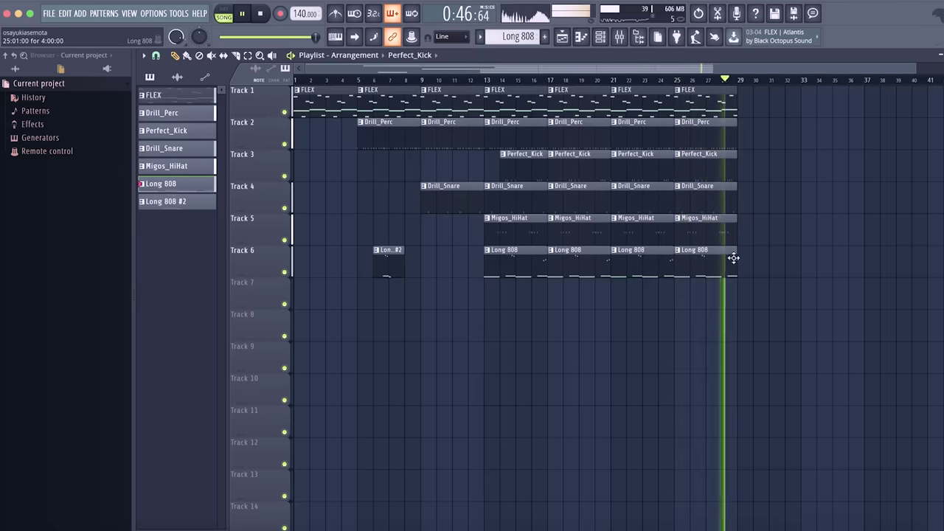
Extend the Long 808 clip at bar 25 to ten bars long on Track 6
drag(737, 262, 835, 262)
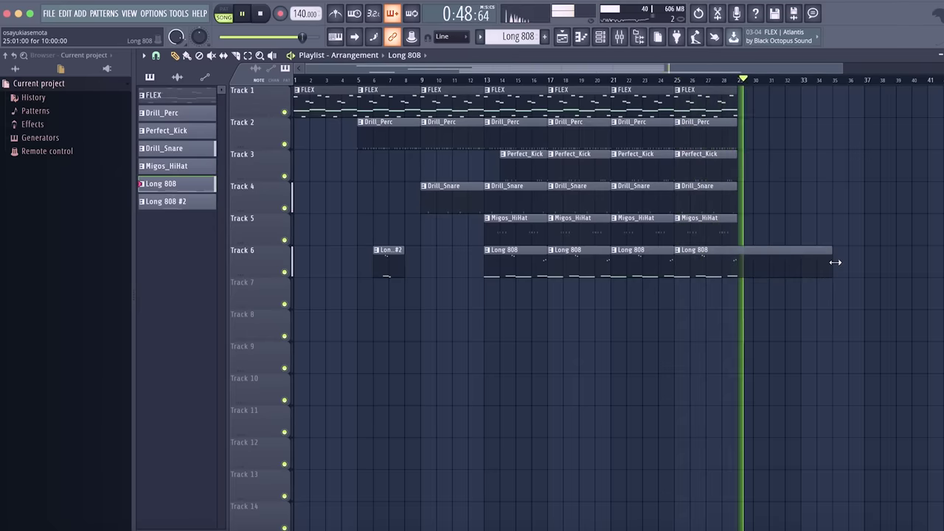